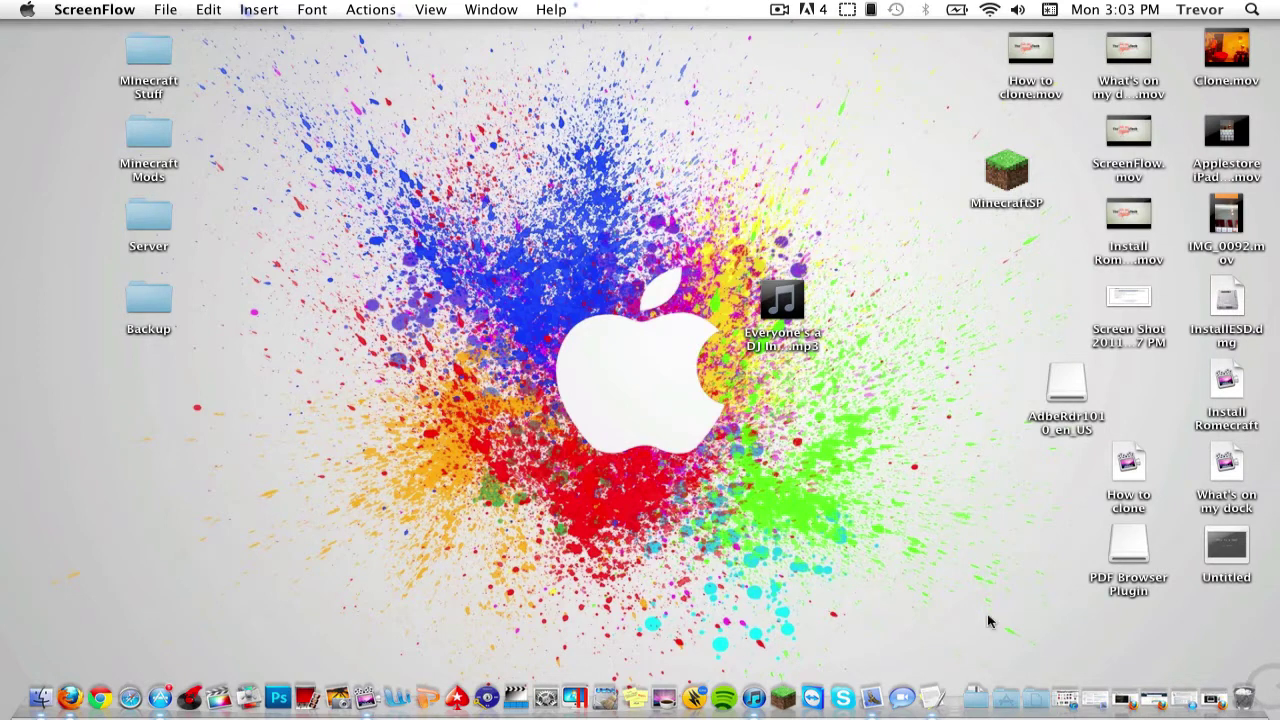
Copy all six .class files, including cv.class, Shader.class and Water_Config.class, from version4's Minecraft folder.
{"action": "left_click", "coordinate": [975, 690]}
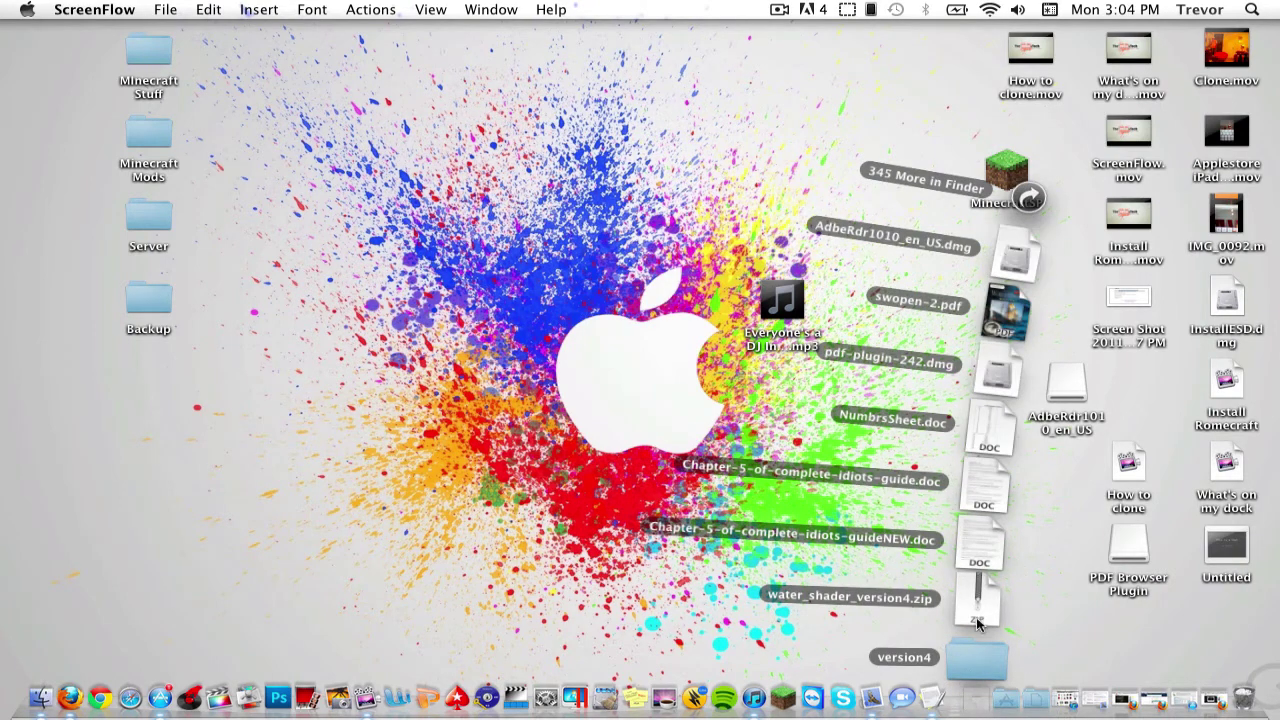
{"action": "left_click", "coordinate": [968, 667]}
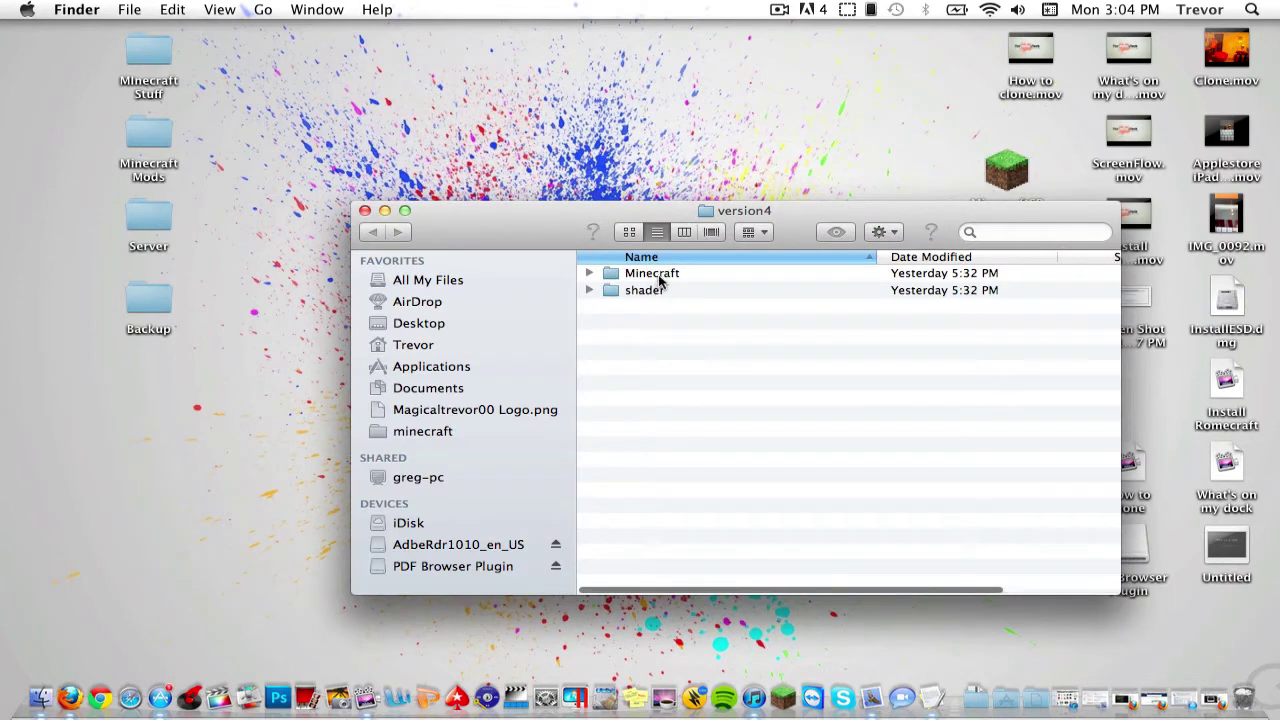
{"action": "double_click", "coordinate": [660, 277]}
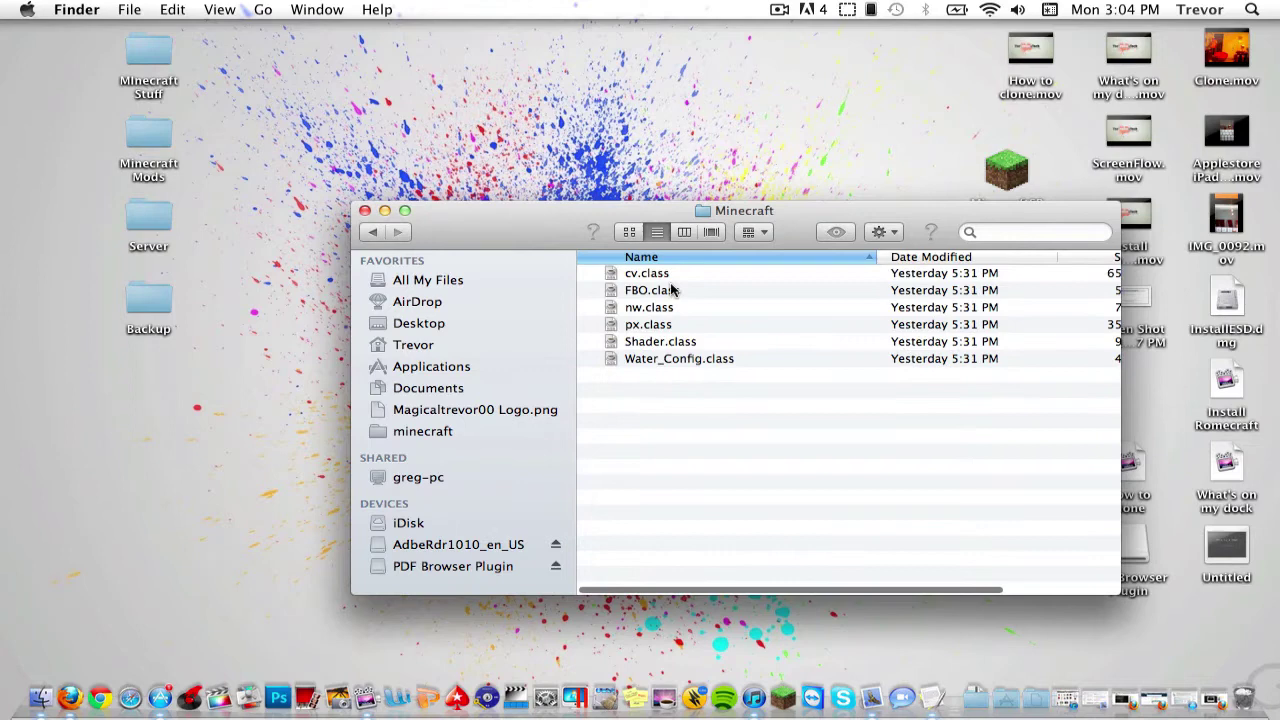
{"action": "key", "text": "super+a"}
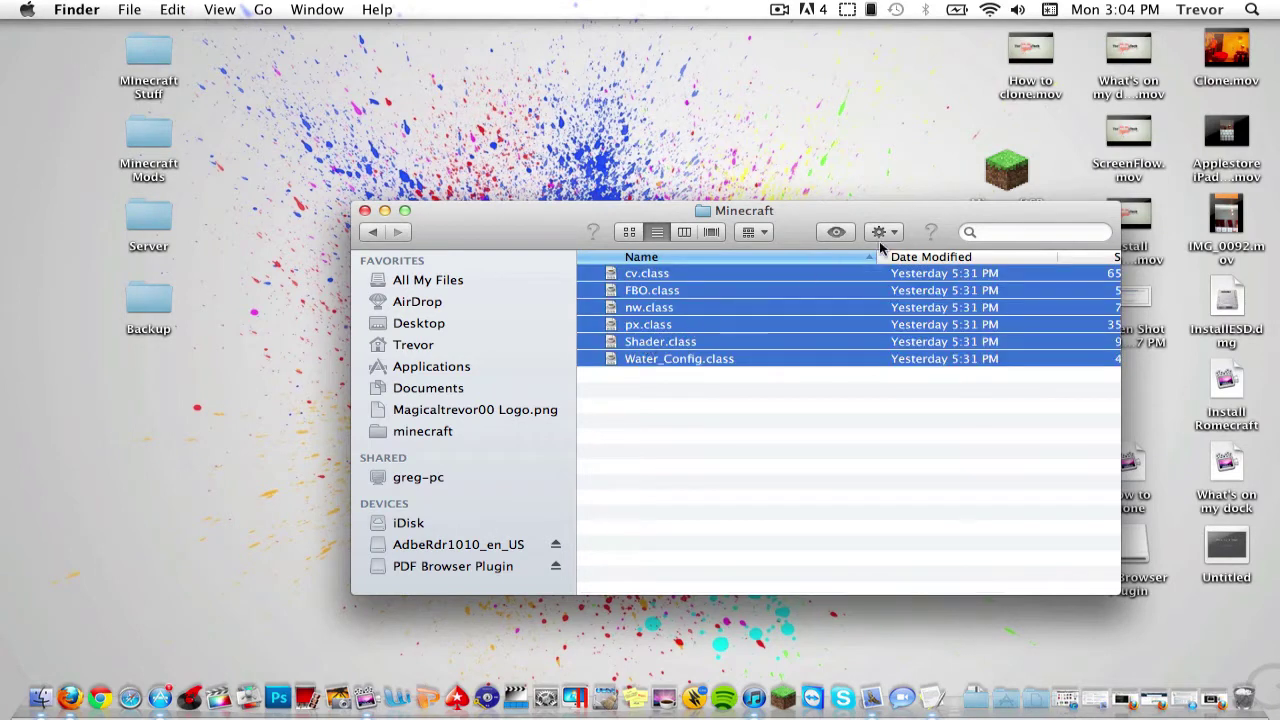
{"action": "left_click", "coordinate": [893, 234]}
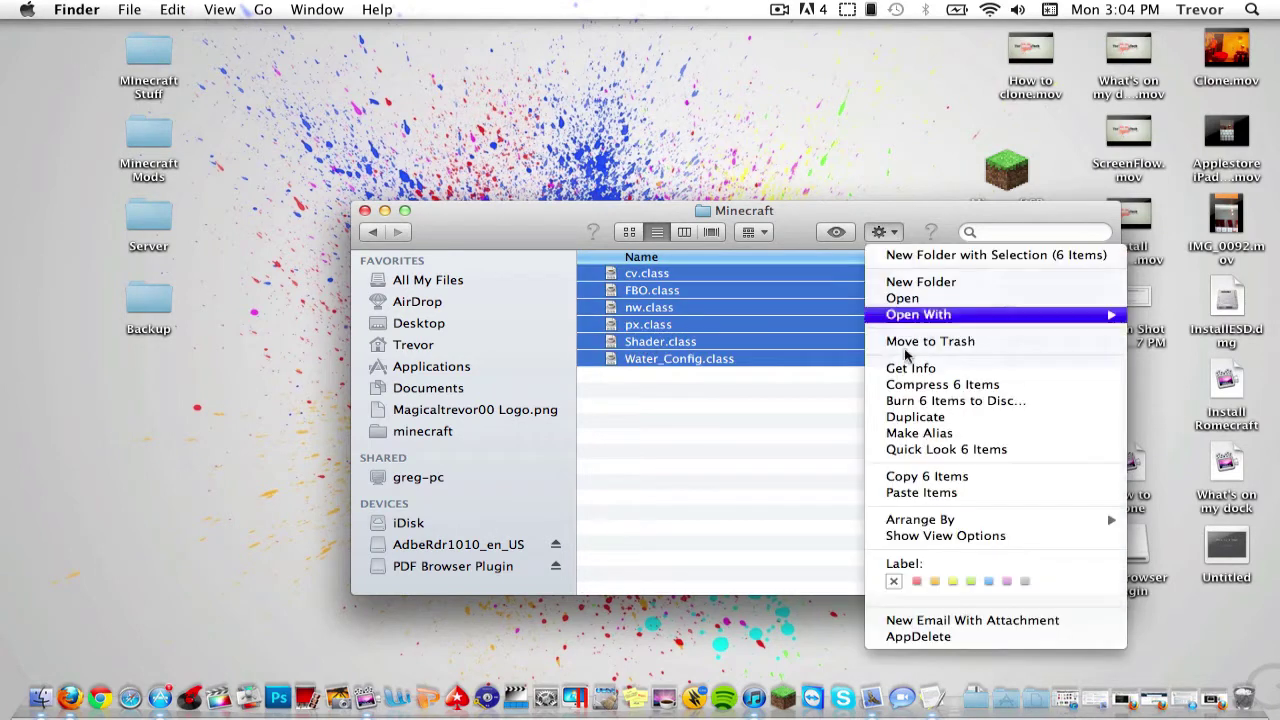
{"action": "left_click", "coordinate": [918, 482]}
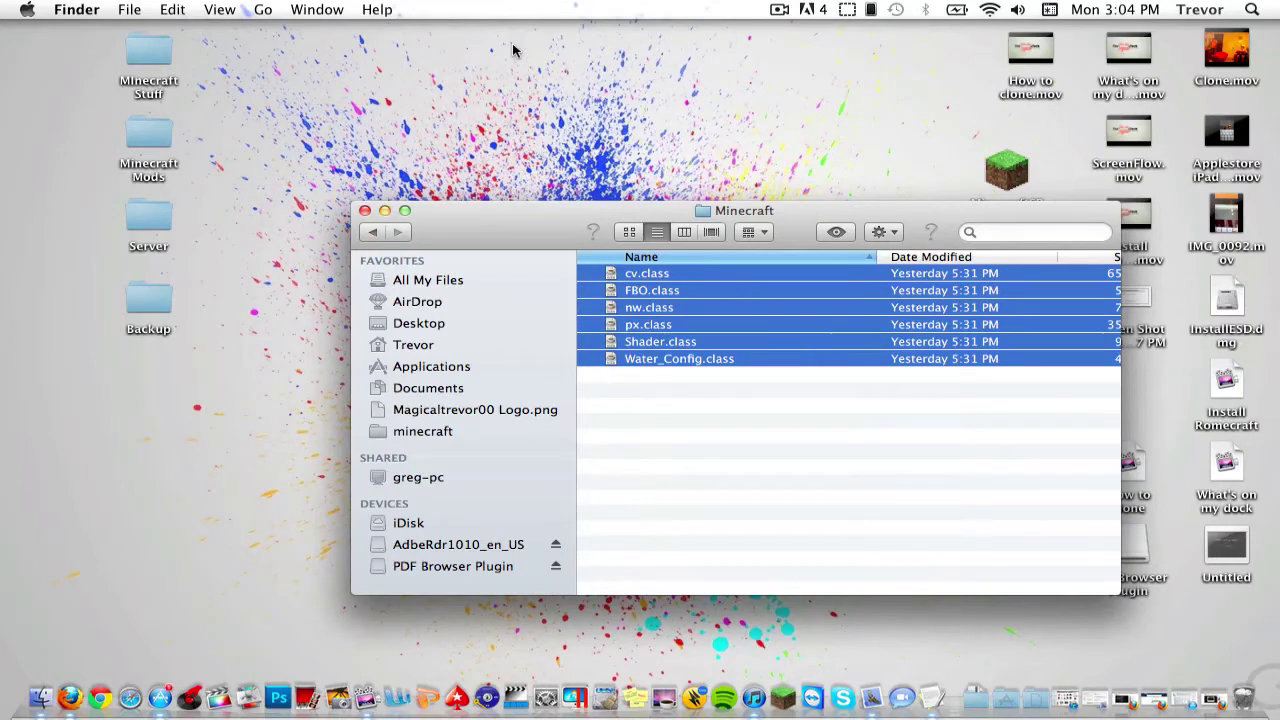
Navigate to ~/Library/Application Support/, open the minecraft folder and select bin.
{"action": "left_click", "coordinate": [266, 10]}
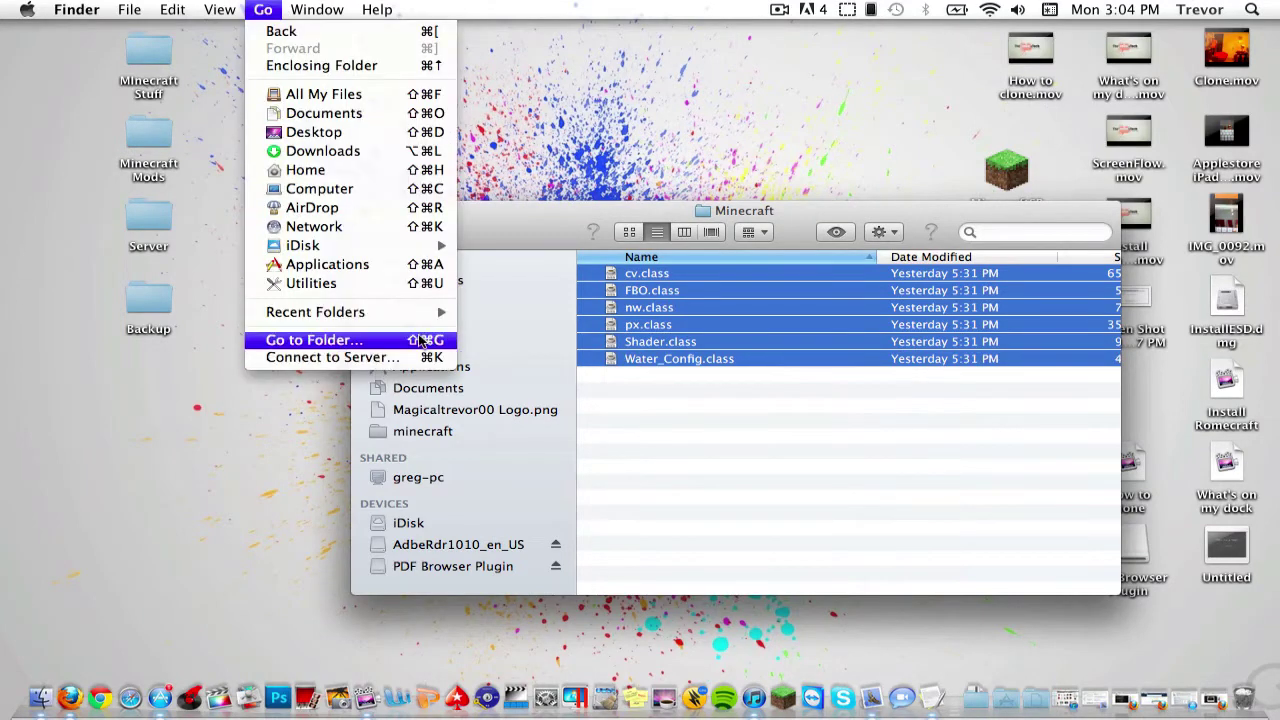
{"action": "left_click", "coordinate": [422, 341]}
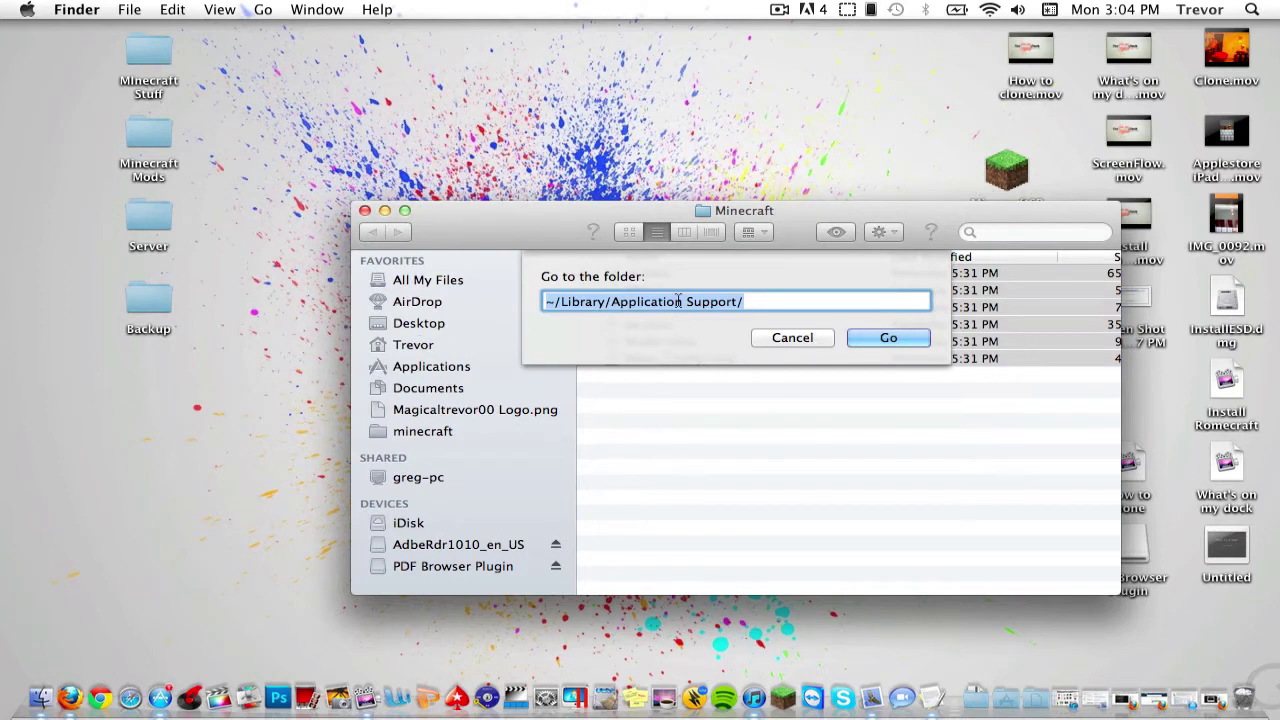
{"action": "left_click", "coordinate": [871, 343]}
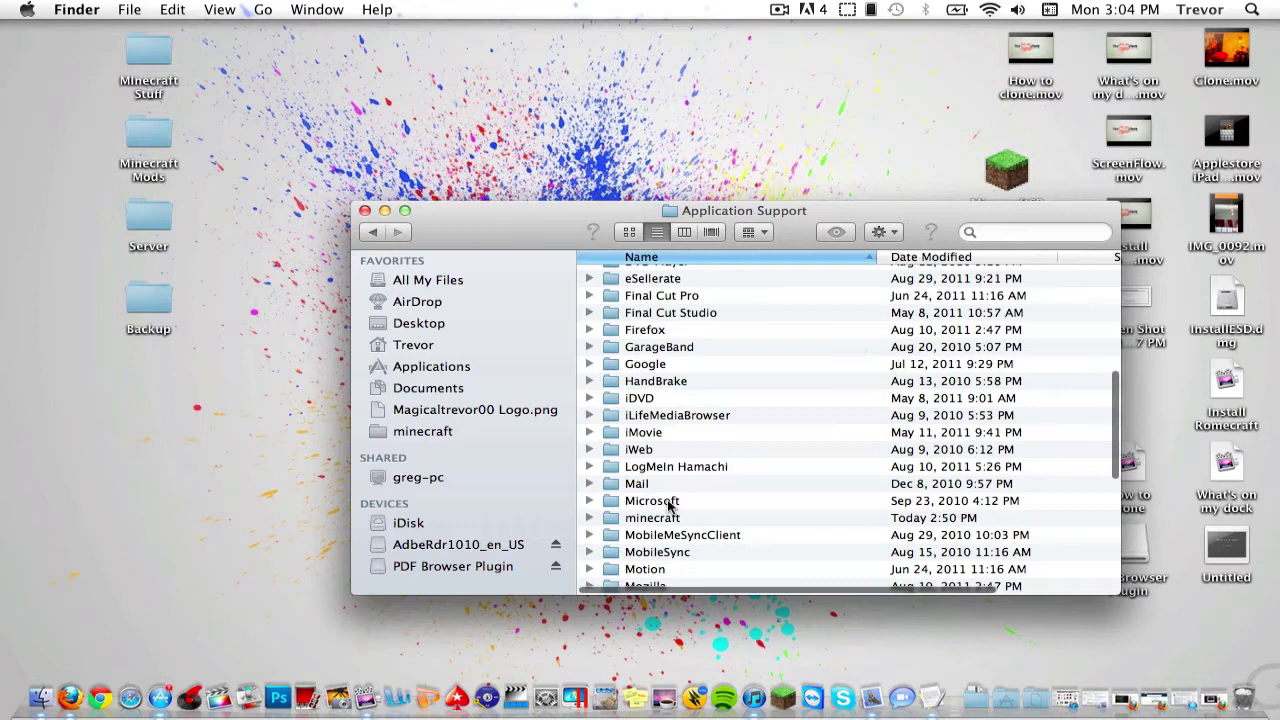
{"action": "left_click", "coordinate": [665, 520]}
{"action": "double_click", "coordinate": [665, 520]}
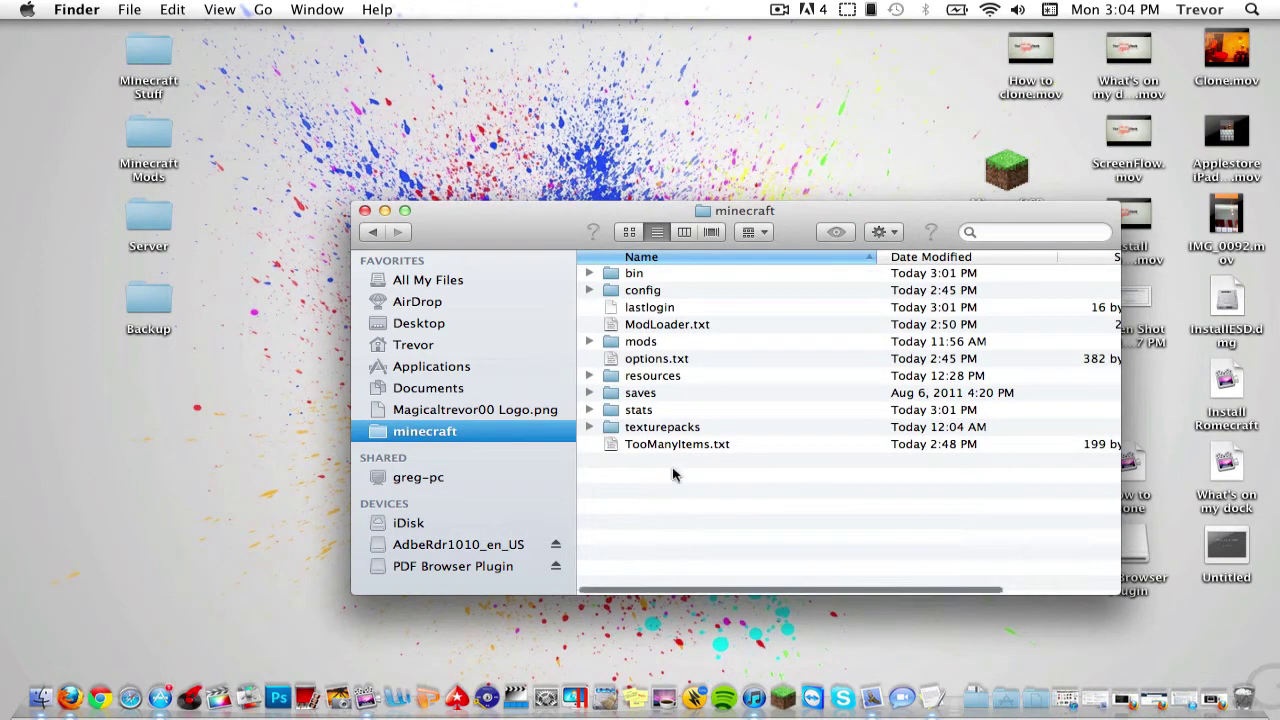
{"action": "left_click", "coordinate": [672, 274]}
Open bin and extract minecraft.jar with The Unarchiver, briefly viewing its App Store page.
{"action": "double_click", "coordinate": [672, 274]}
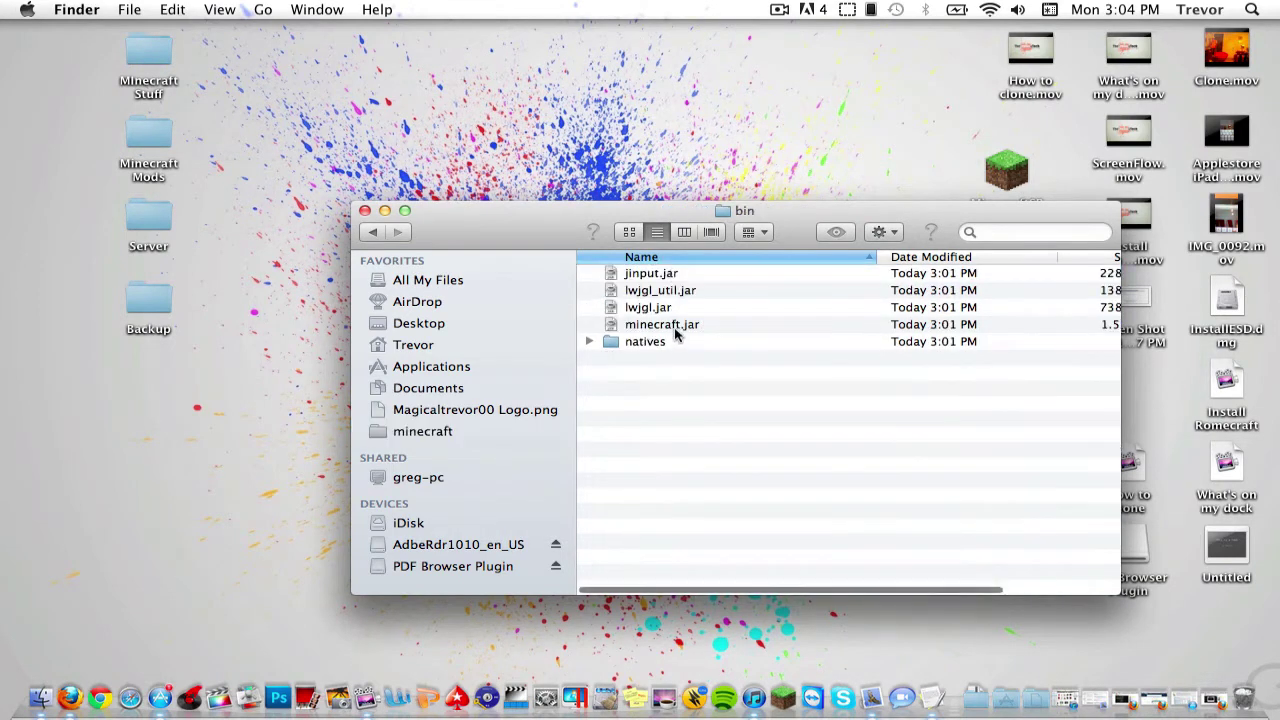
{"action": "right_click", "coordinate": [676, 329]}
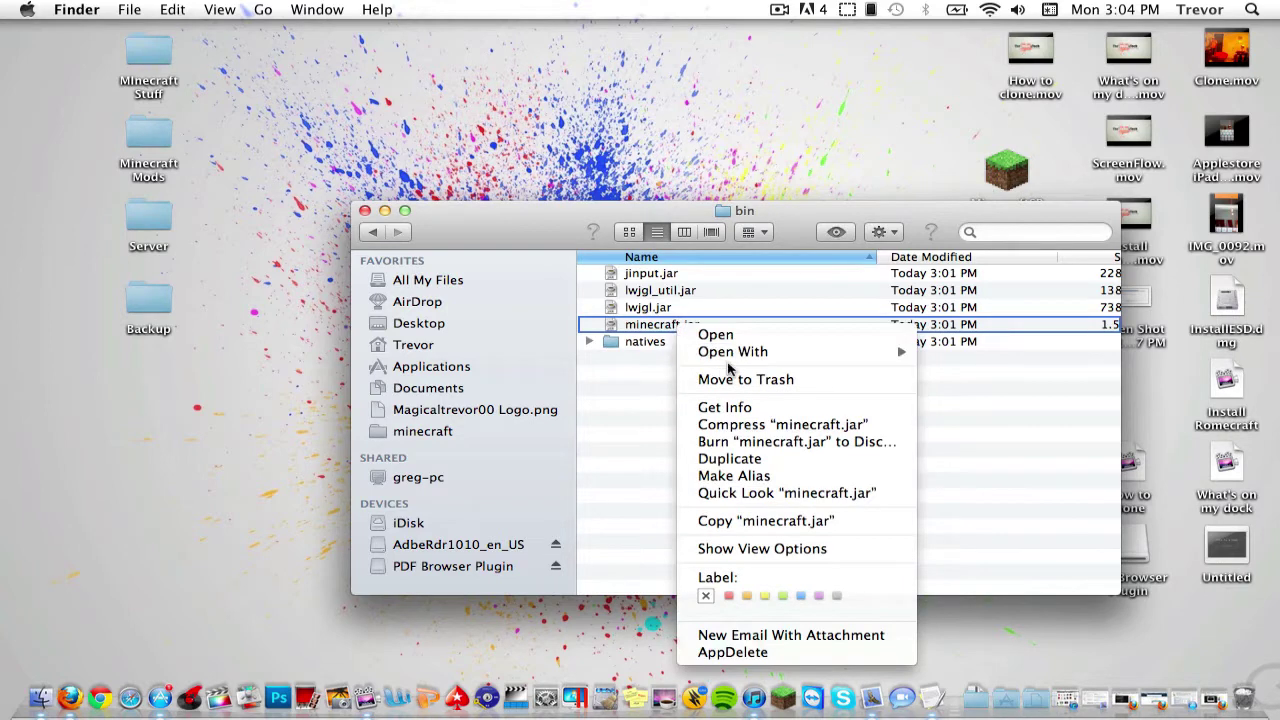
{"action": "mouse_move", "coordinate": [745, 356]}
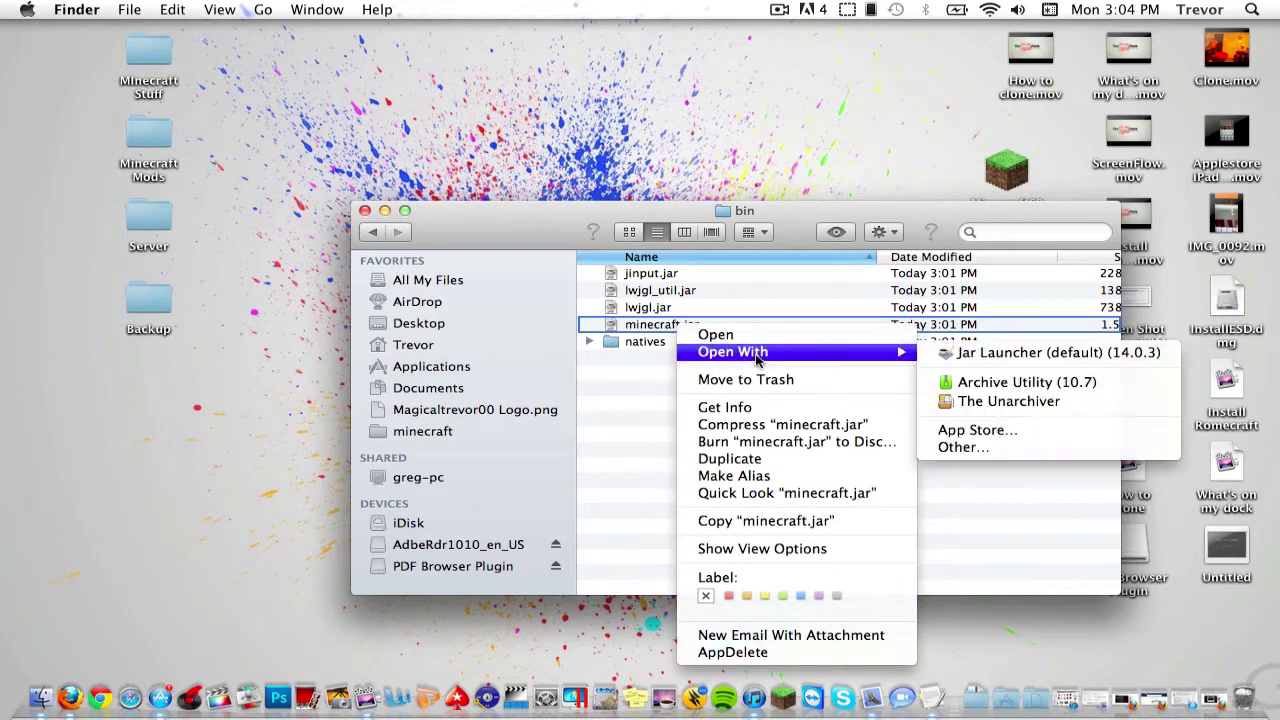
{"action": "left_click", "coordinate": [1050, 409]}
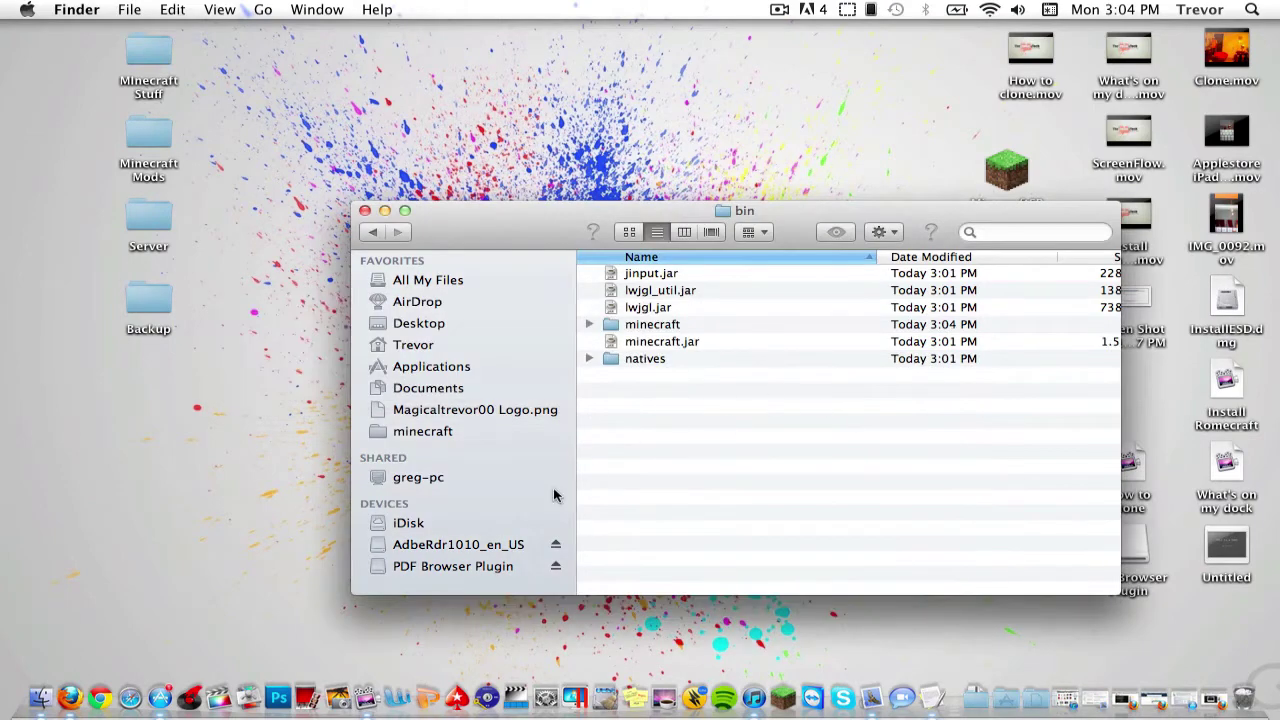
{"action": "left_click", "coordinate": [160, 697]}
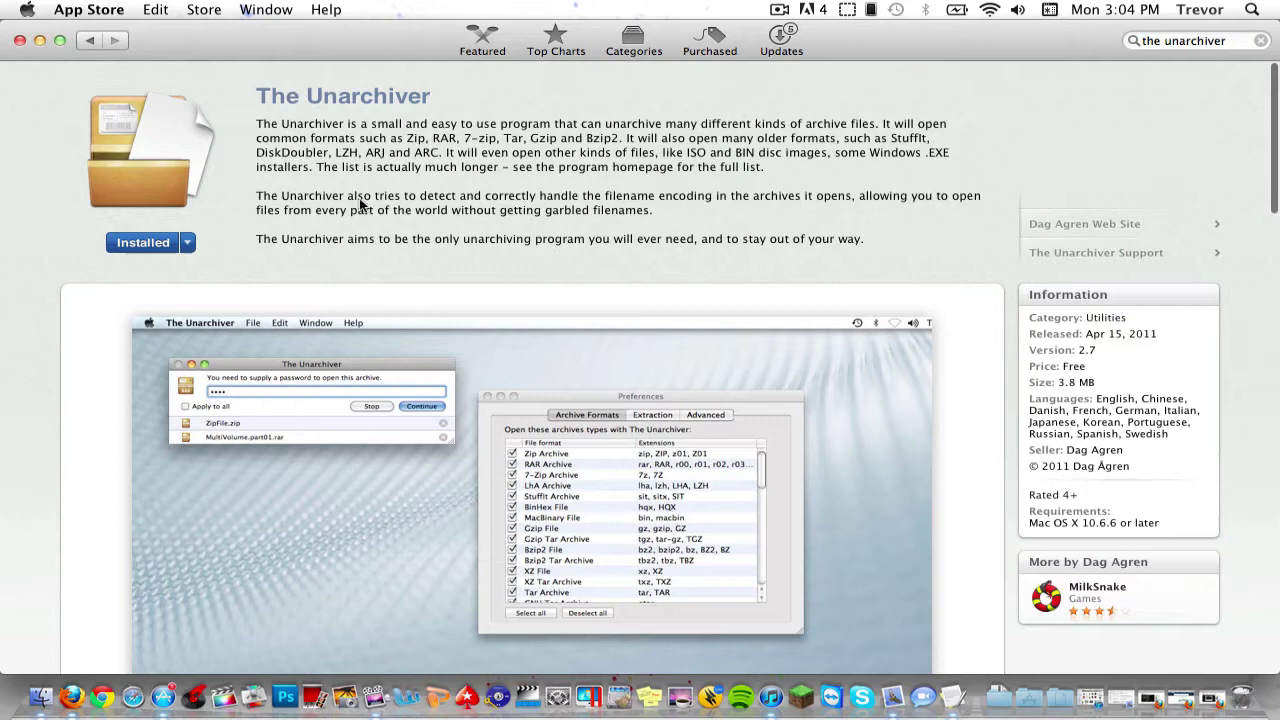
{"action": "left_click", "coordinate": [40, 40]}
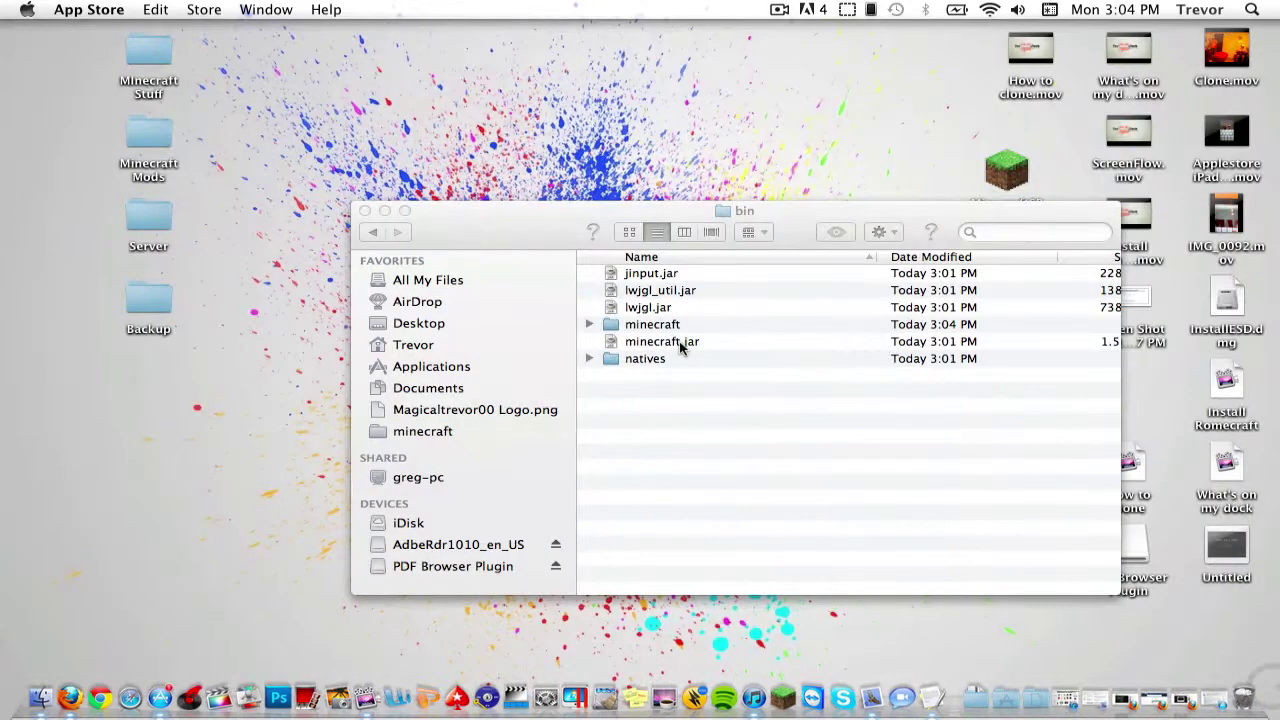
Move the original minecraft.jar in bin to the Trash.
{"action": "left_click", "coordinate": [668, 336]}
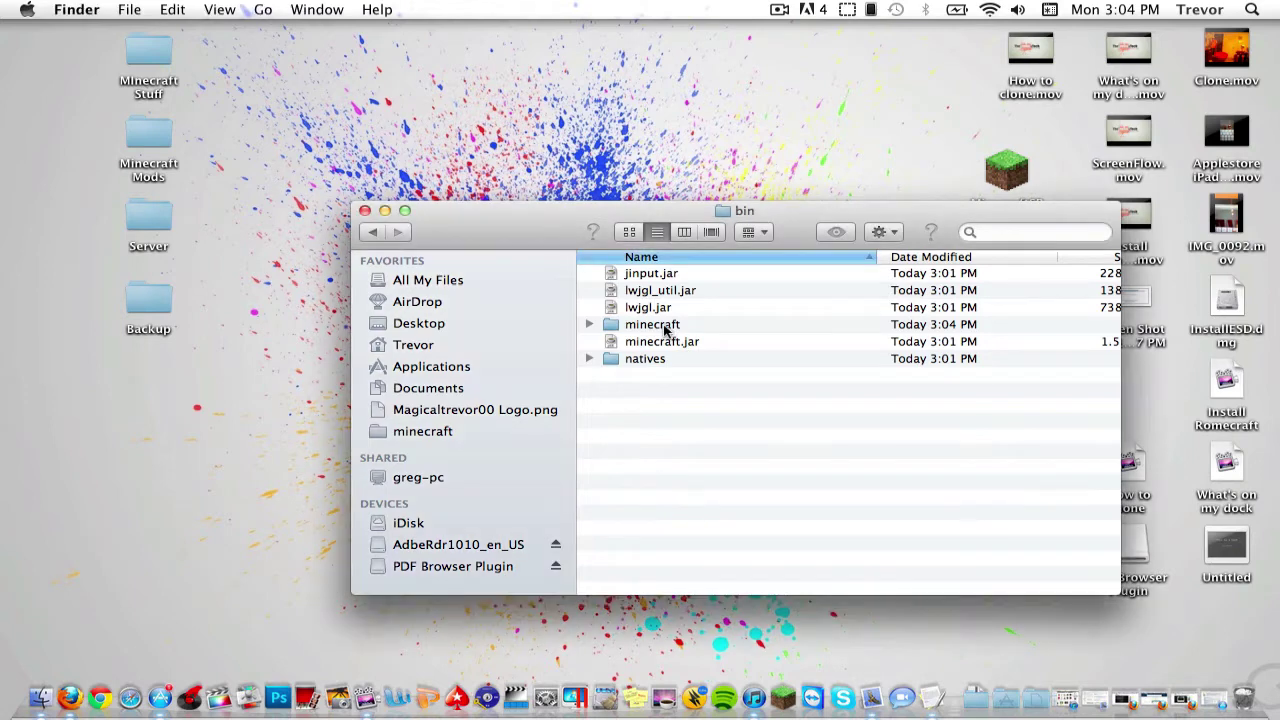
{"action": "left_click", "coordinate": [670, 346]}
{"action": "right_click", "coordinate": [670, 346]}
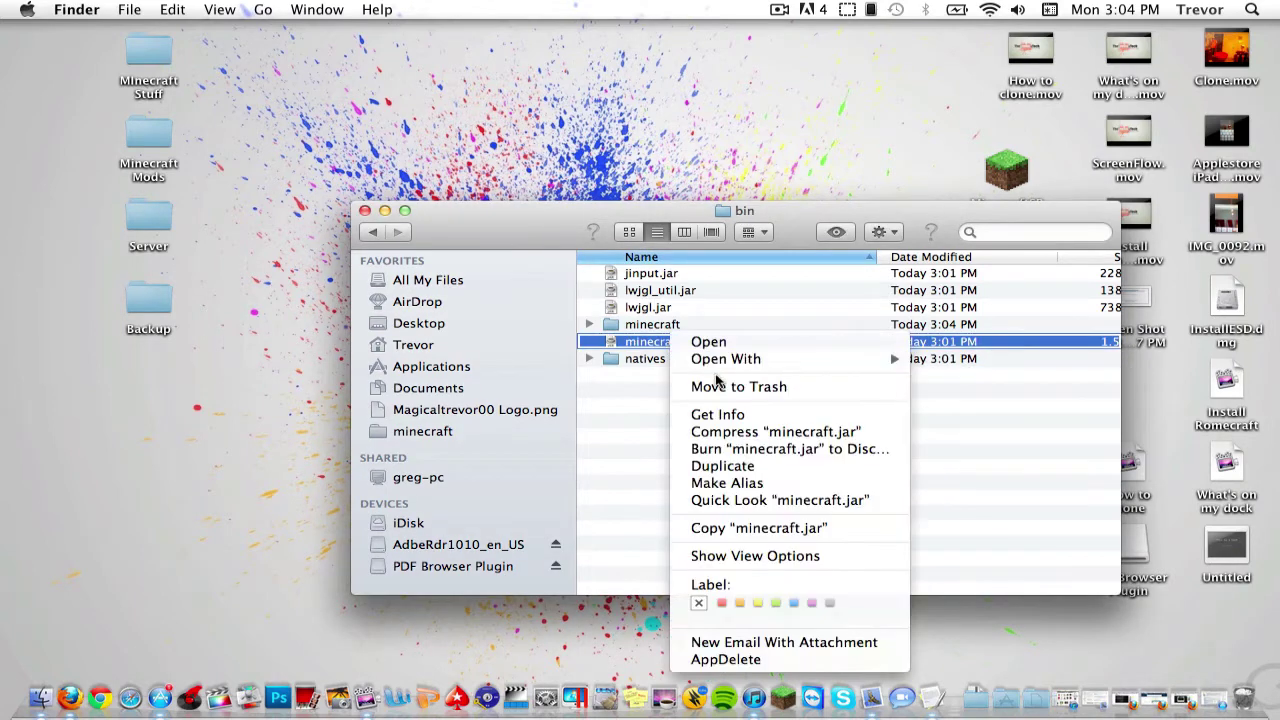
{"action": "left_click", "coordinate": [716, 386]}
Rename the extracted minecraft folder to minecraft.jar via Get Info, keeping the .jar extension, and open it.
{"action": "left_click", "coordinate": [668, 324]}
{"action": "right_click", "coordinate": [668, 324]}
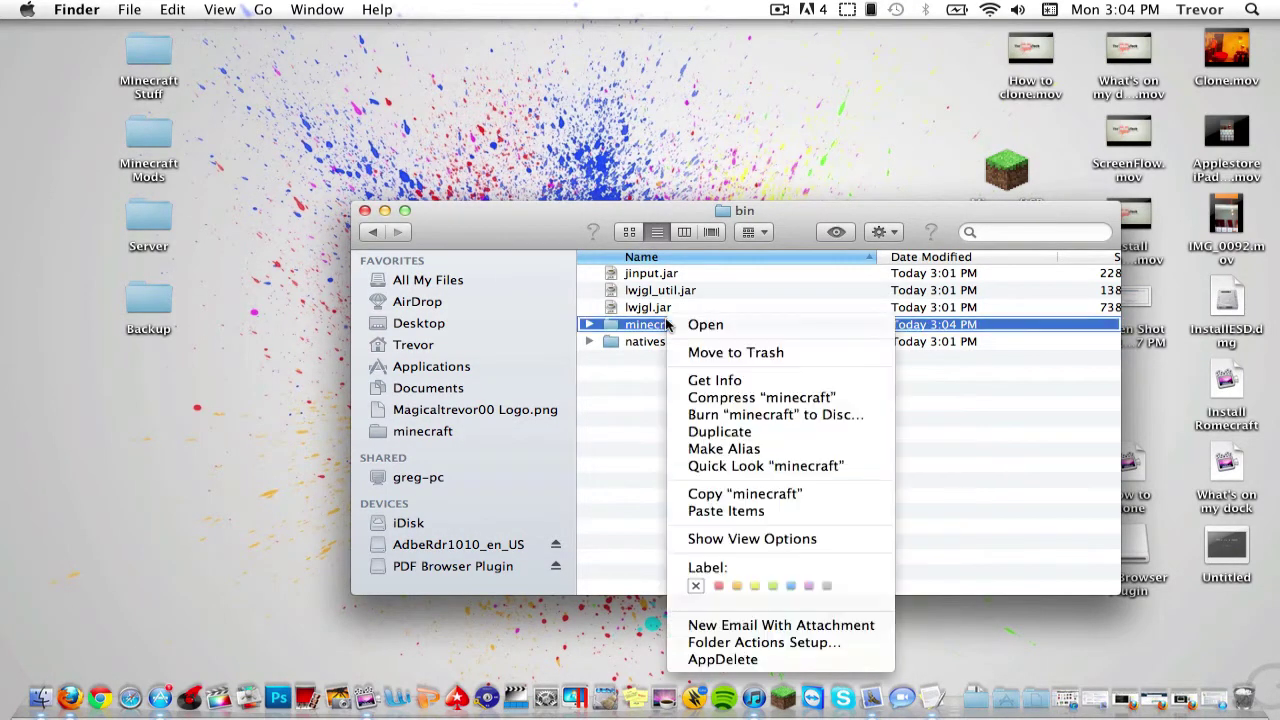
{"action": "left_click", "coordinate": [735, 385]}
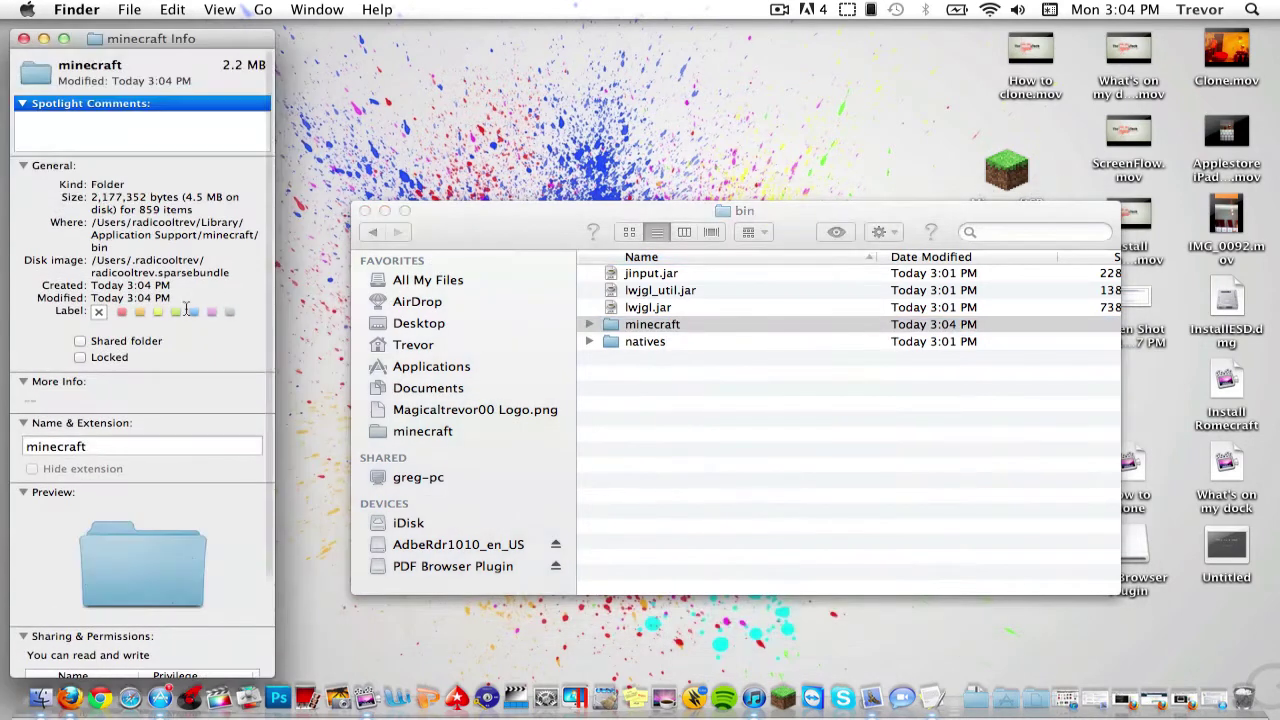
{"action": "left_click", "coordinate": [156, 443]}
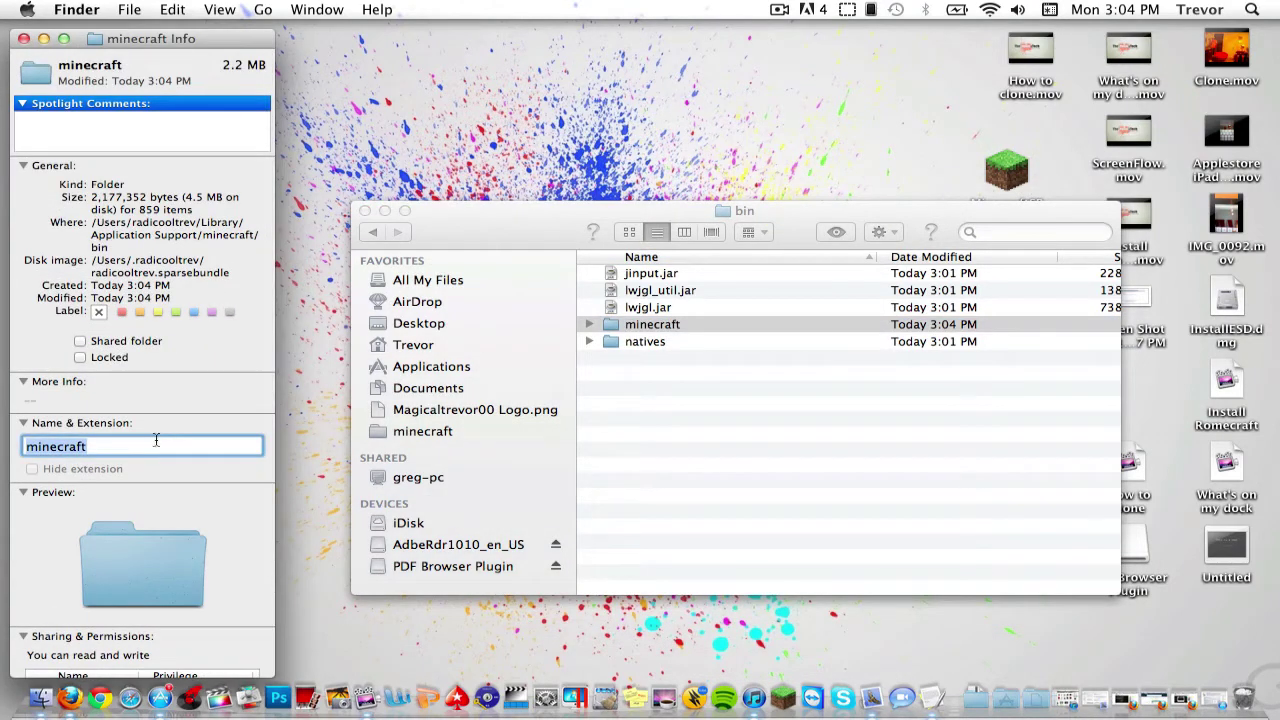
{"action": "left_click", "coordinate": [156, 443]}
{"action": "type", "text": ".jar"}
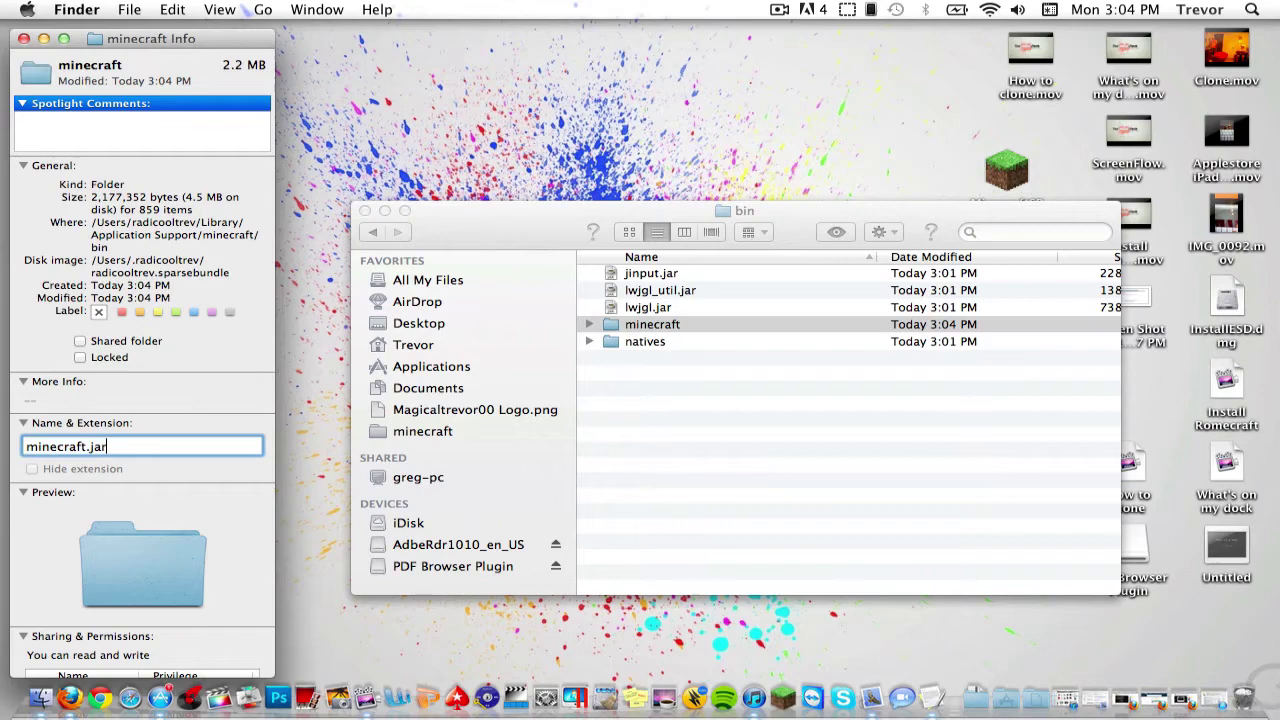
{"action": "key", "text": "Return"}
{"action": "left_click", "coordinate": [795, 262]}
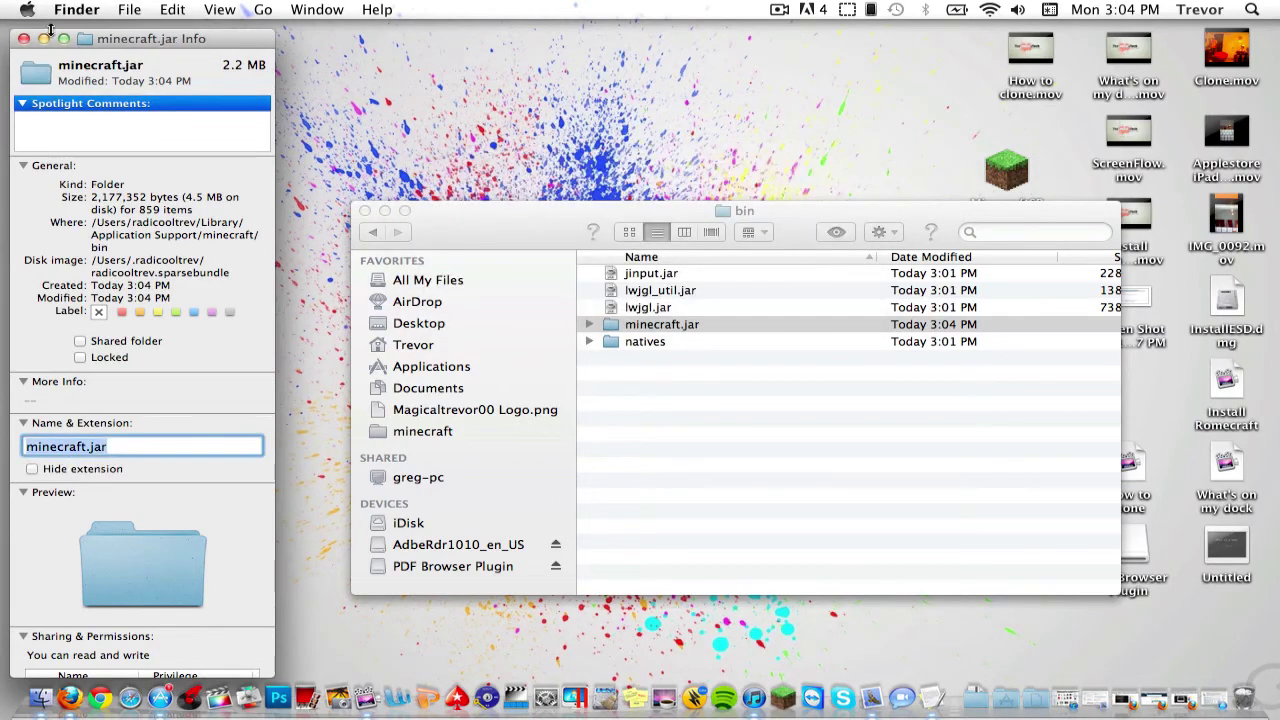
{"action": "left_click", "coordinate": [23, 38]}
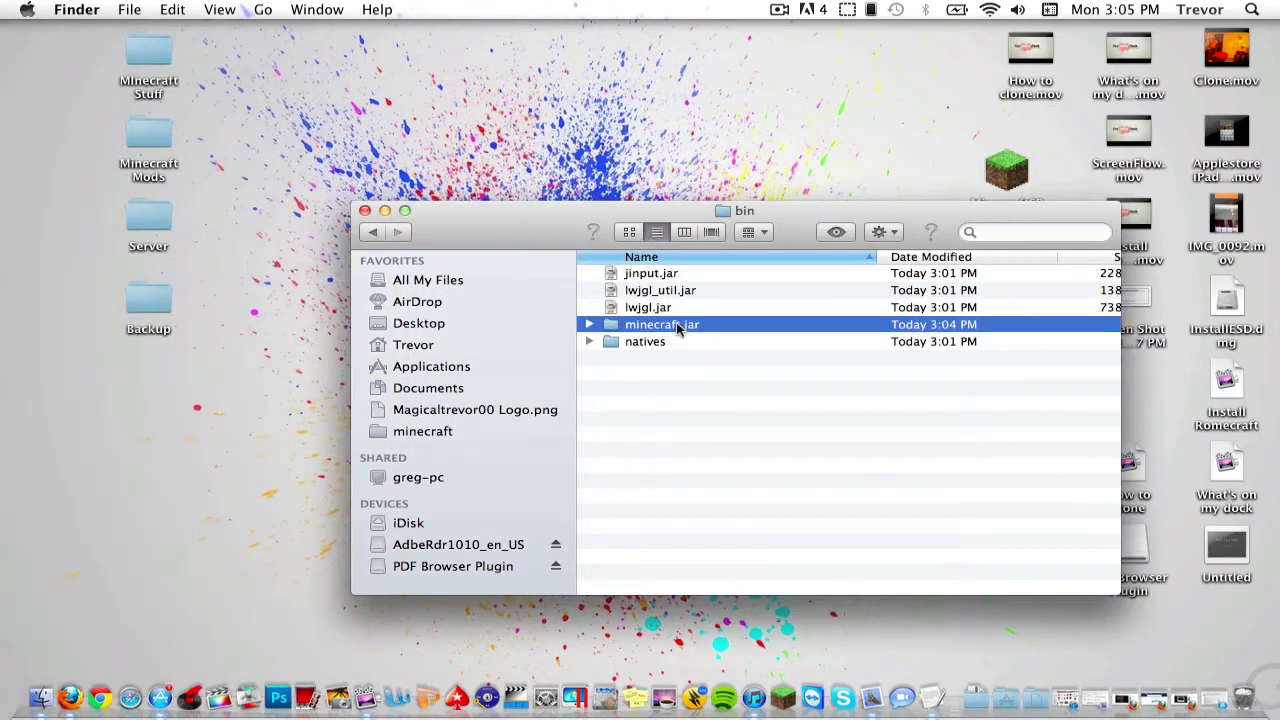
{"action": "double_click", "coordinate": [677, 330]}
{"action": "scroll", "coordinate": [754, 323], "scroll_direction": "down", "scroll_amount": 20}
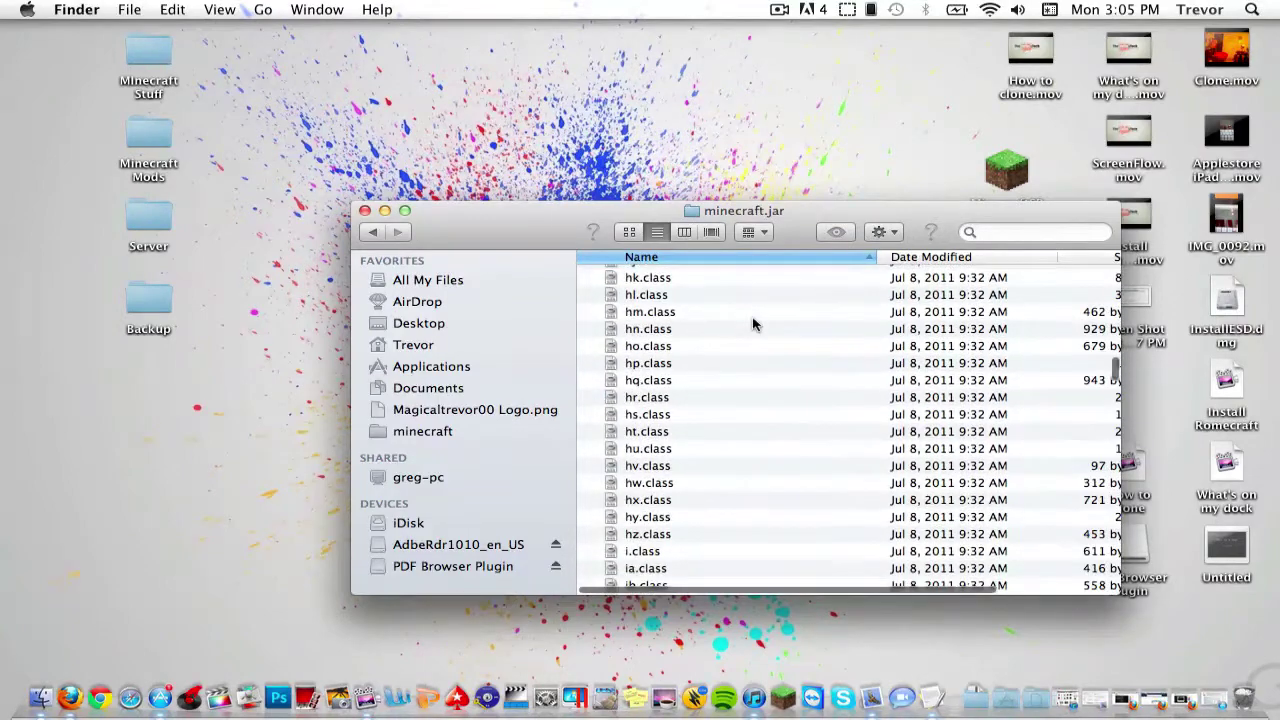
Move the META-INF folder inside minecraft.jar to the Trash.
{"action": "scroll", "coordinate": [754, 323], "scroll_direction": "down", "scroll_amount": 20}
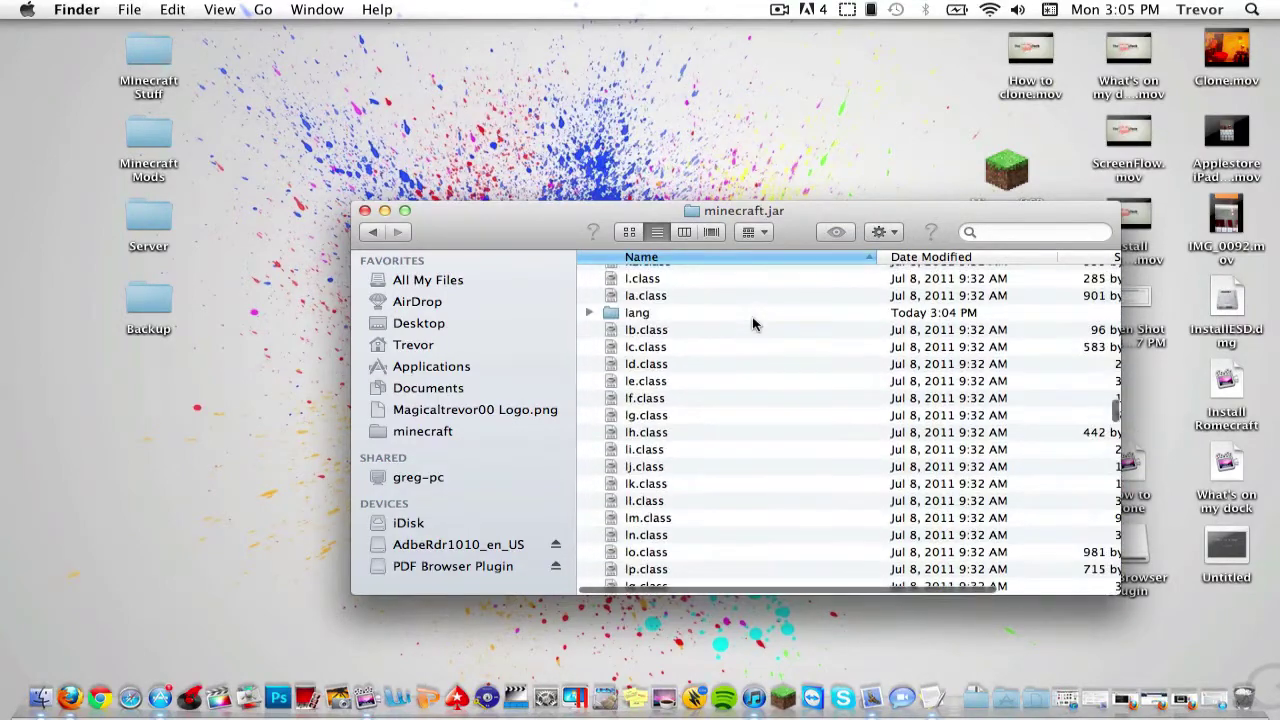
{"action": "scroll", "coordinate": [754, 323], "scroll_direction": "down", "scroll_amount": 15}
{"action": "left_click", "coordinate": [700, 339]}
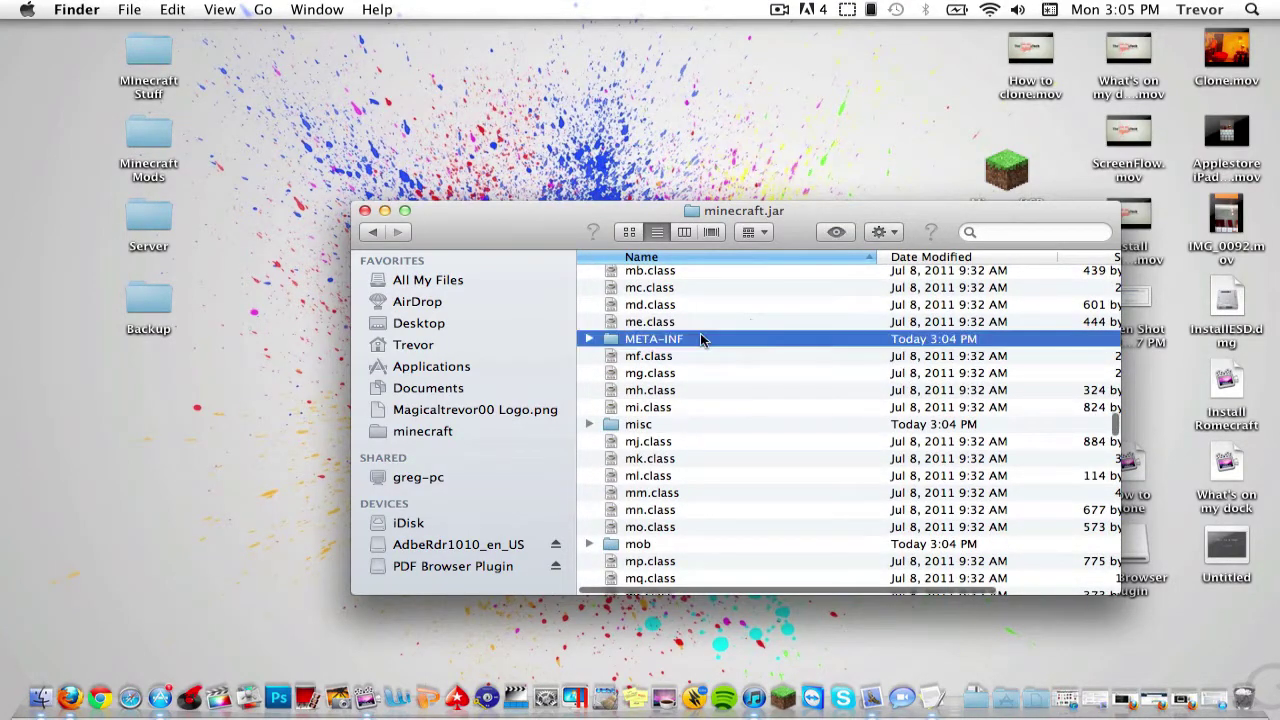
{"action": "right_click", "coordinate": [700, 339]}
{"action": "left_click", "coordinate": [768, 348]}
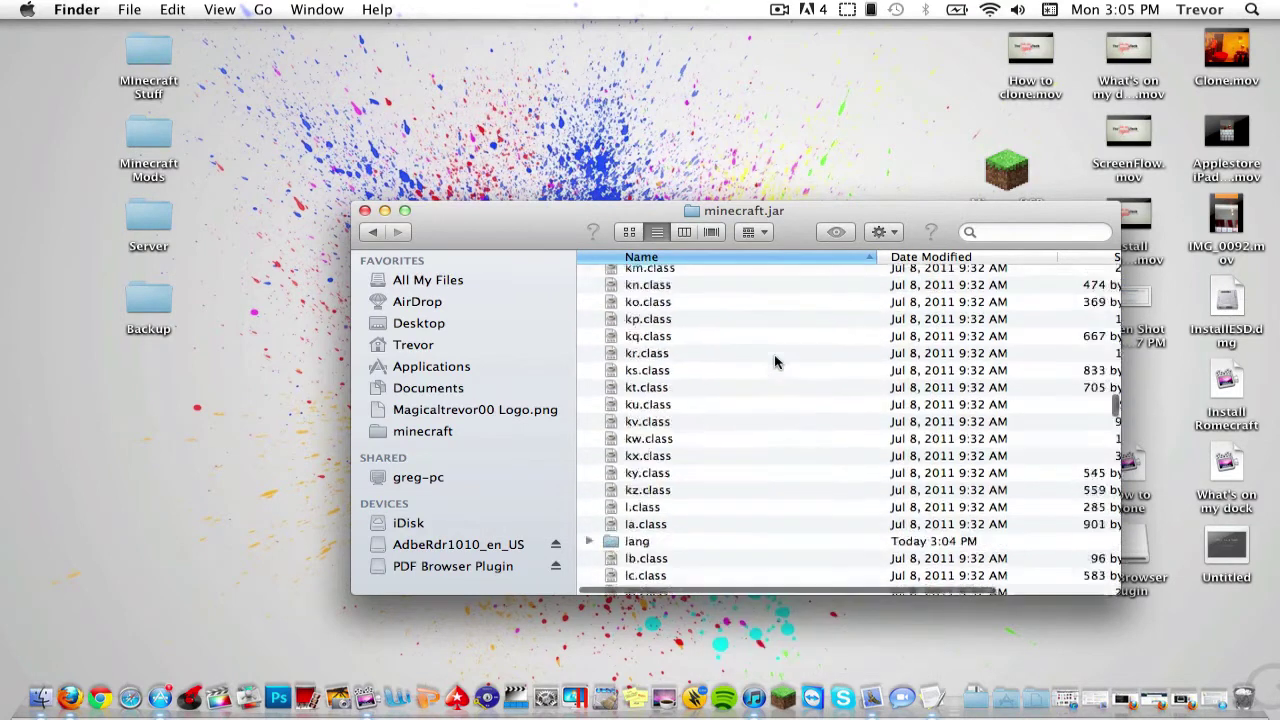
Paste the copied mod class files into minecraft.jar, replacing all existing ones.
{"action": "scroll", "coordinate": [775, 362], "scroll_direction": "up", "scroll_amount": 10}
{"action": "left_click", "coordinate": [888, 232]}
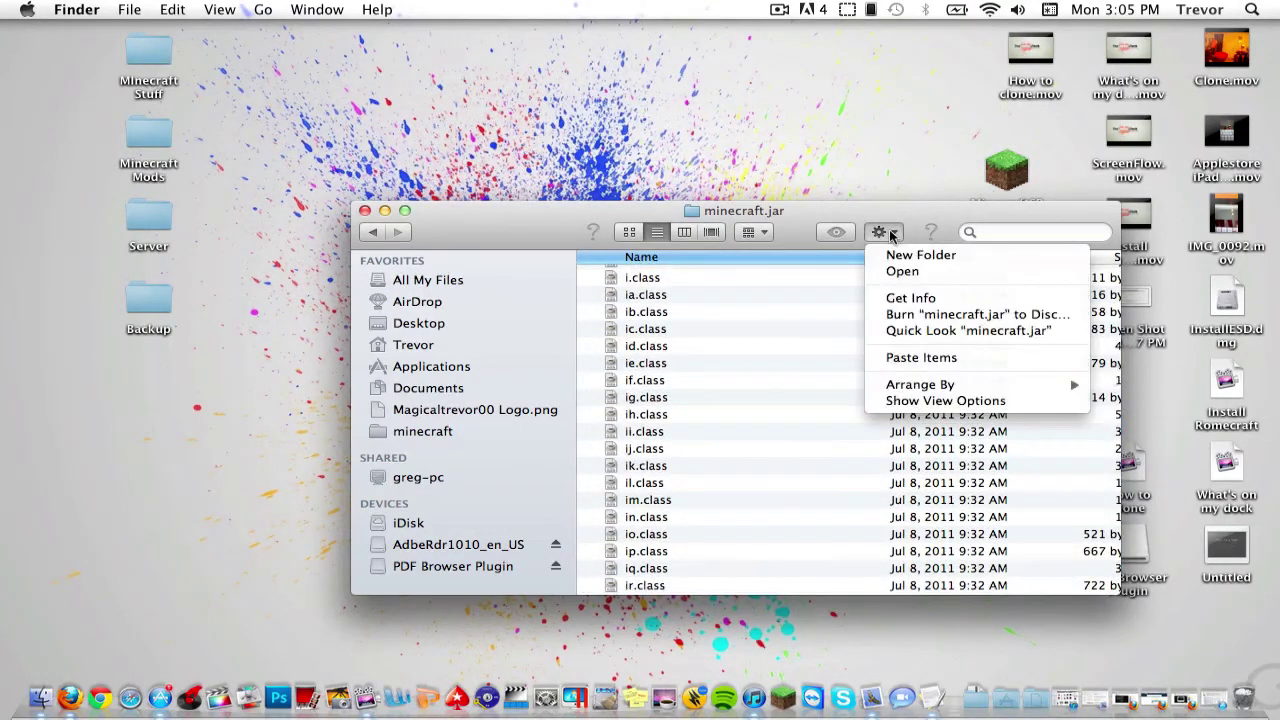
{"action": "left_click", "coordinate": [921, 357]}
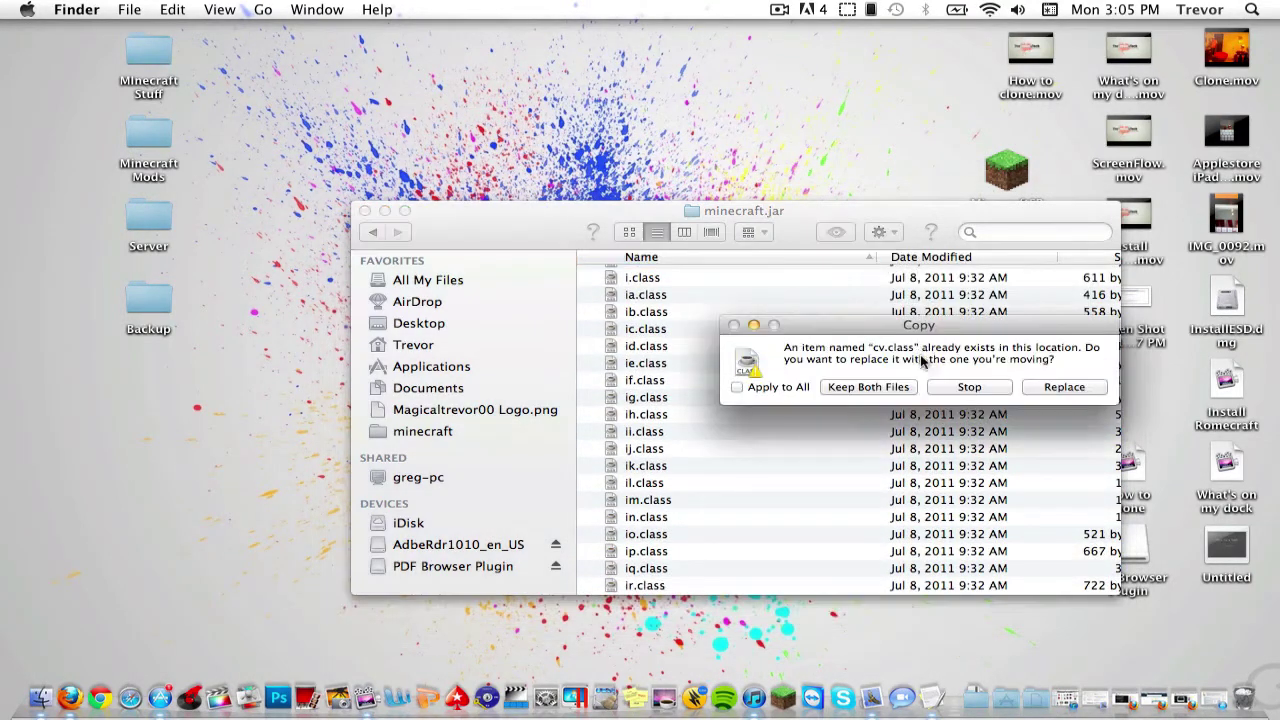
{"action": "left_click", "coordinate": [798, 387]}
{"action": "left_click", "coordinate": [1030, 390]}
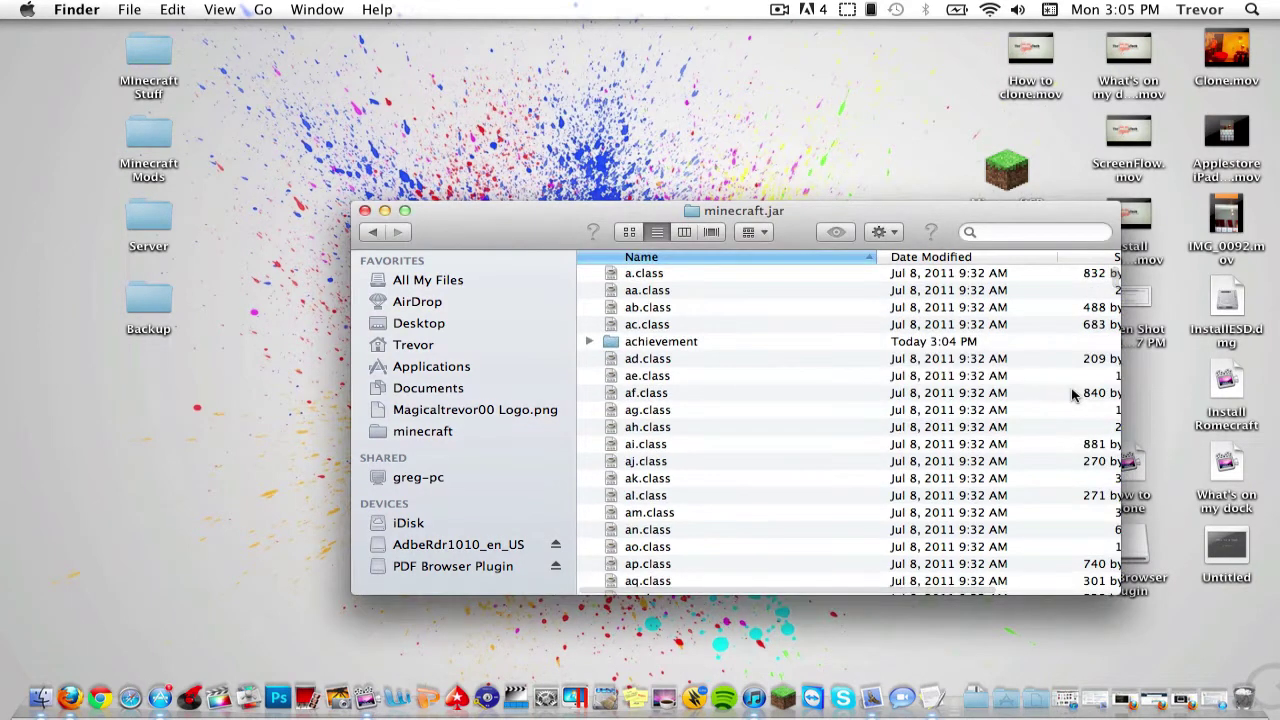
Check the shader folder's contents in version4 and copy the shader folder.
{"action": "left_click", "coordinate": [978, 698]}
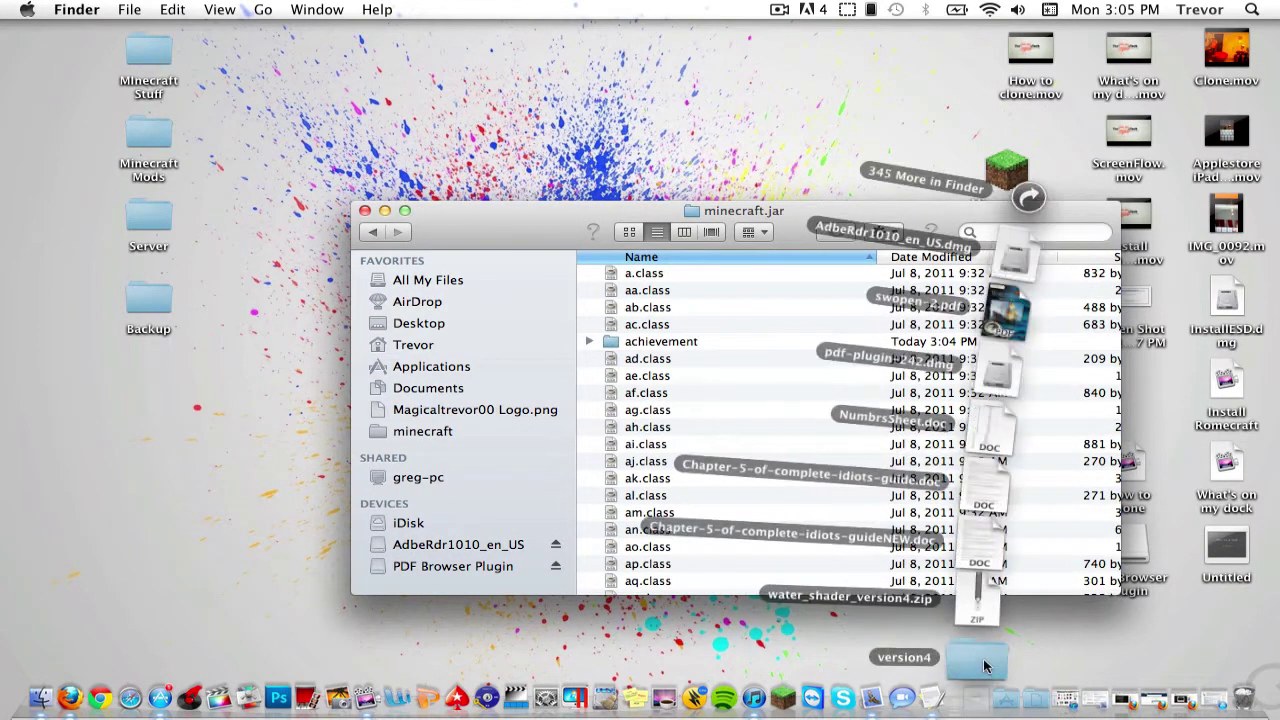
{"action": "left_click", "coordinate": [980, 660]}
{"action": "double_click", "coordinate": [678, 310]}
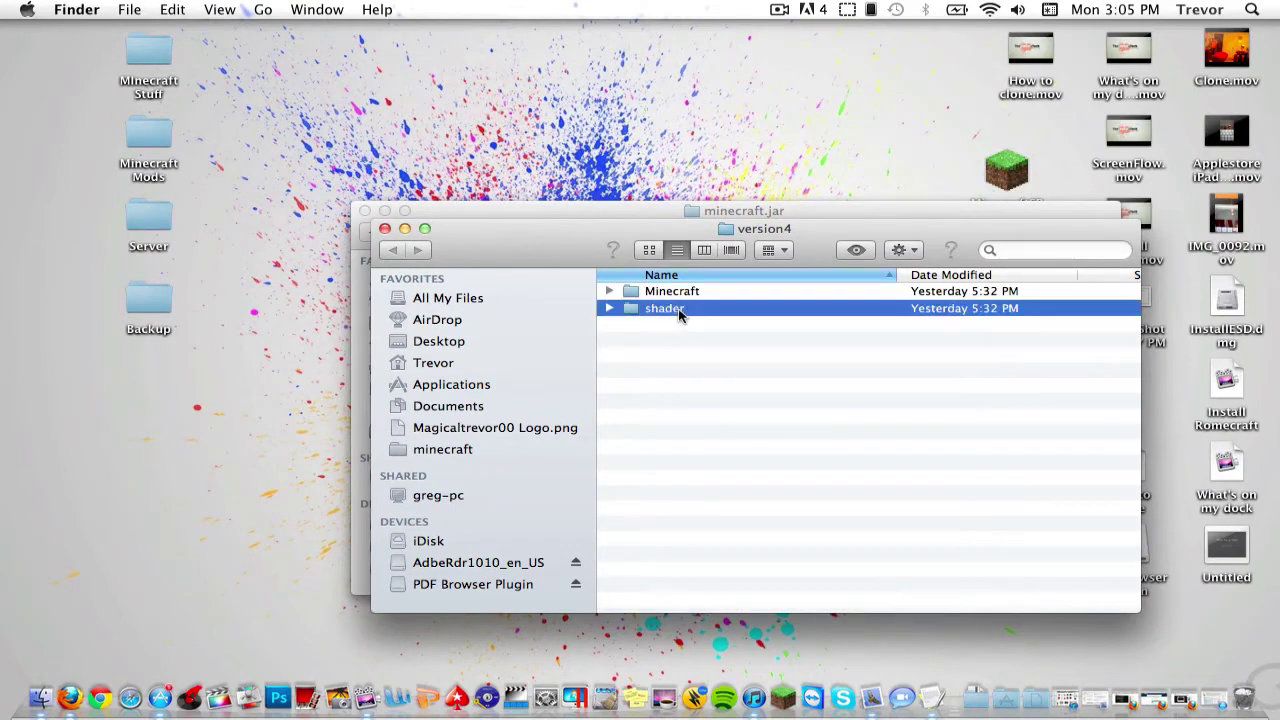
{"action": "left_click", "coordinate": [393, 250]}
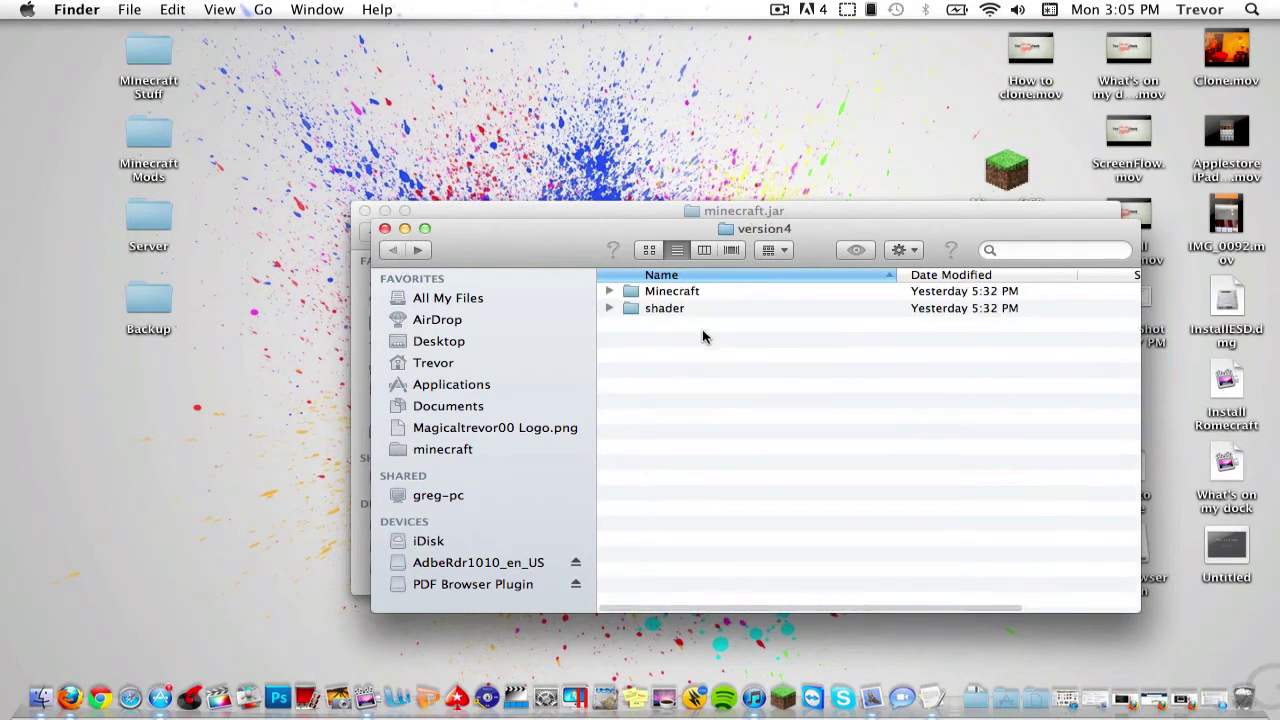
{"action": "left_click", "coordinate": [701, 309]}
{"action": "right_click", "coordinate": [701, 309]}
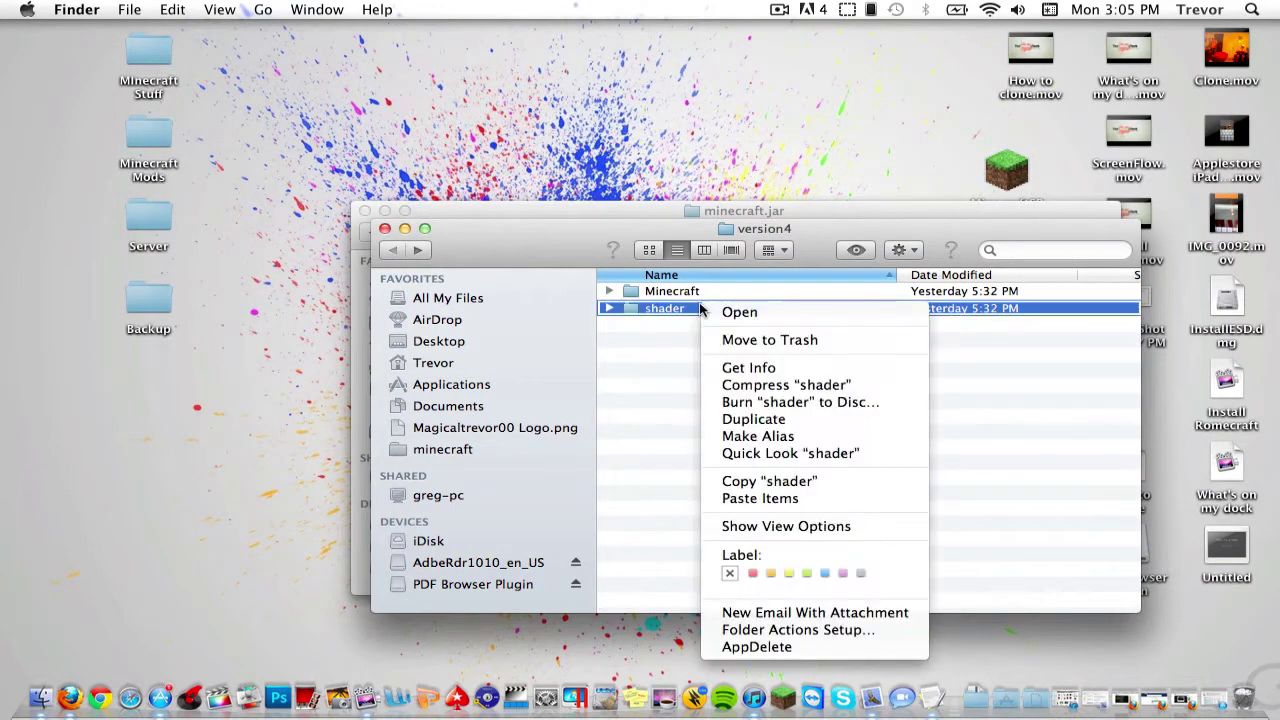
{"action": "left_click", "coordinate": [806, 485]}
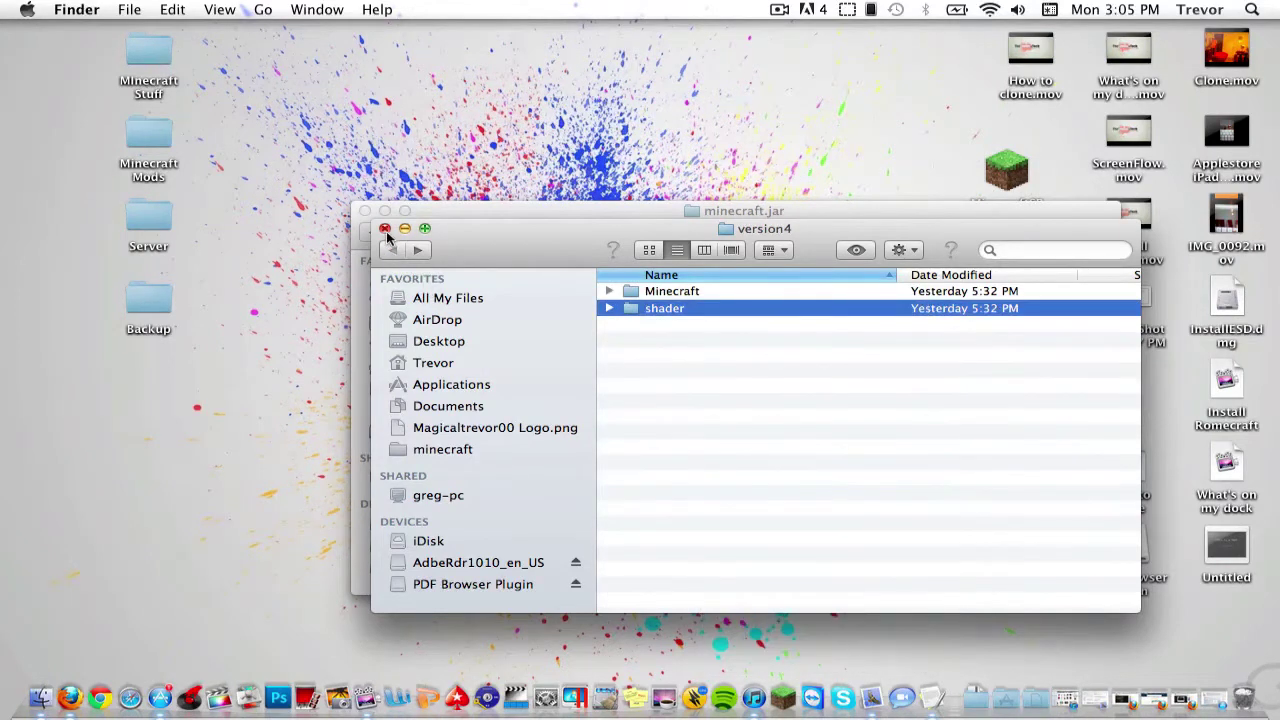
Paste the shader folder into Minecraft's bin folder beside minecraft.jar and natives.
{"action": "left_click", "coordinate": [392, 249]}
{"action": "left_click", "coordinate": [373, 232]}
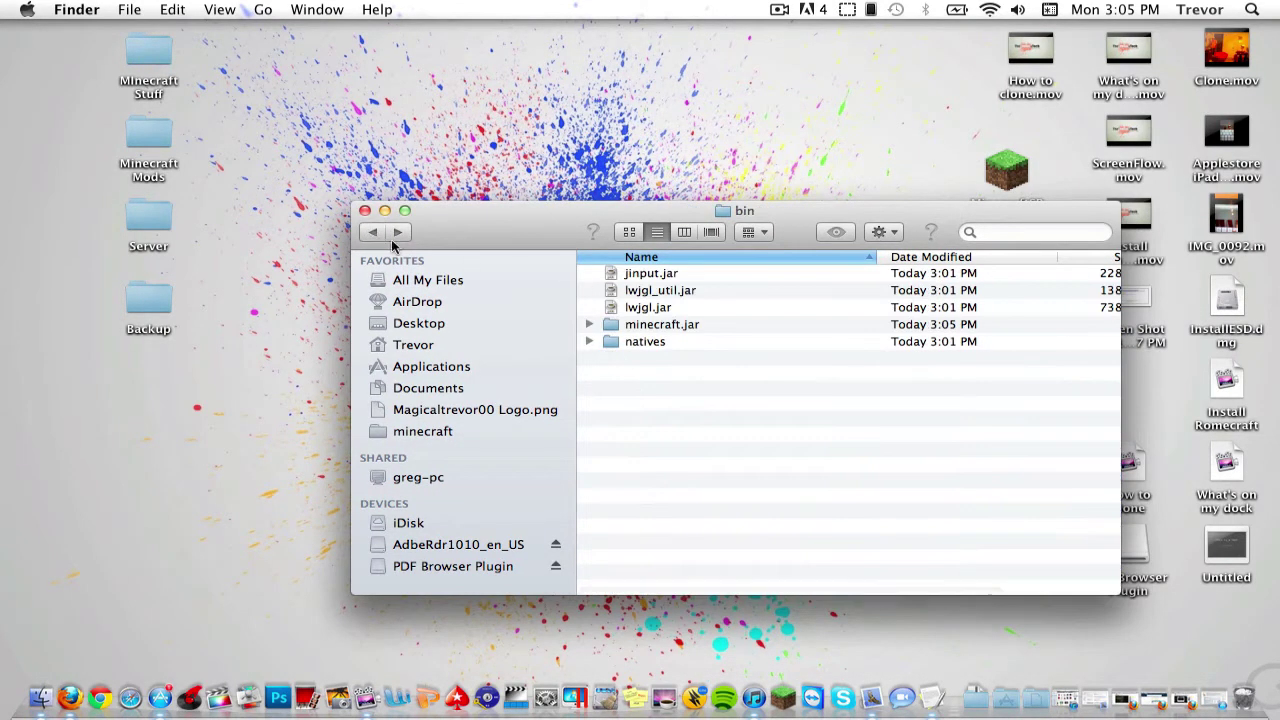
{"action": "left_click", "coordinate": [373, 232]}
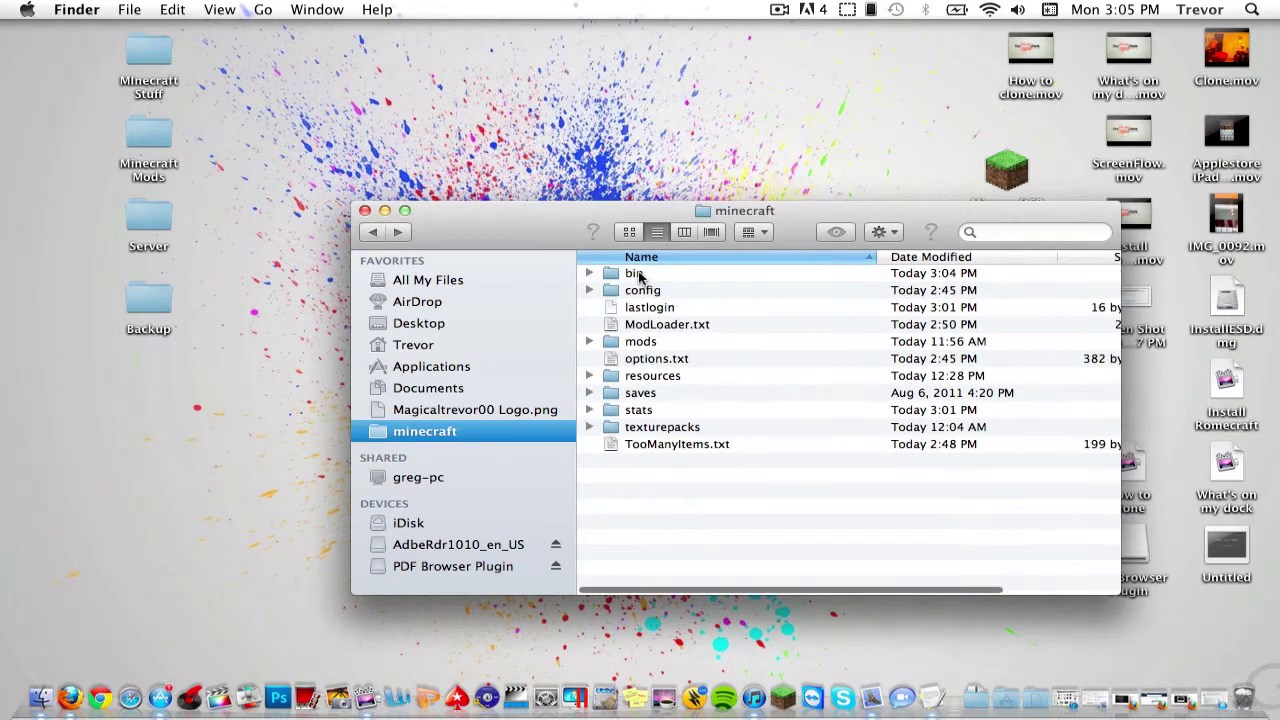
{"action": "double_click", "coordinate": [663, 281]}
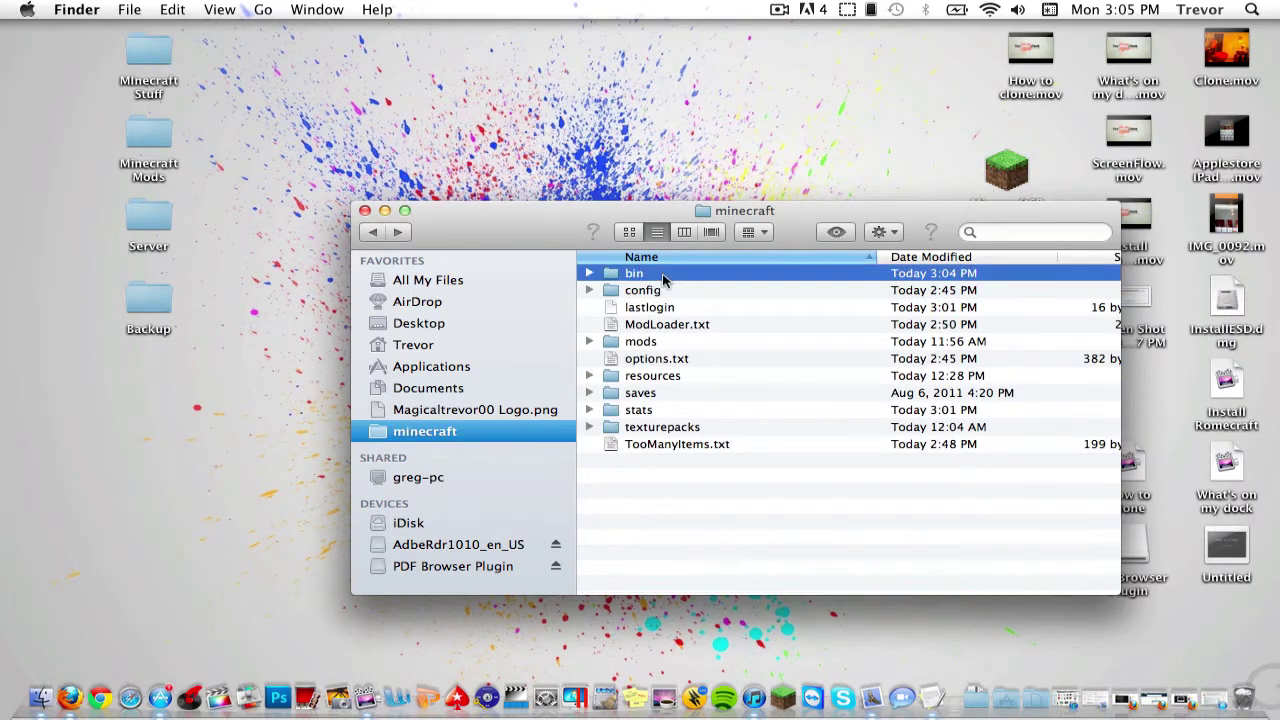
{"action": "right_click", "coordinate": [700, 415]}
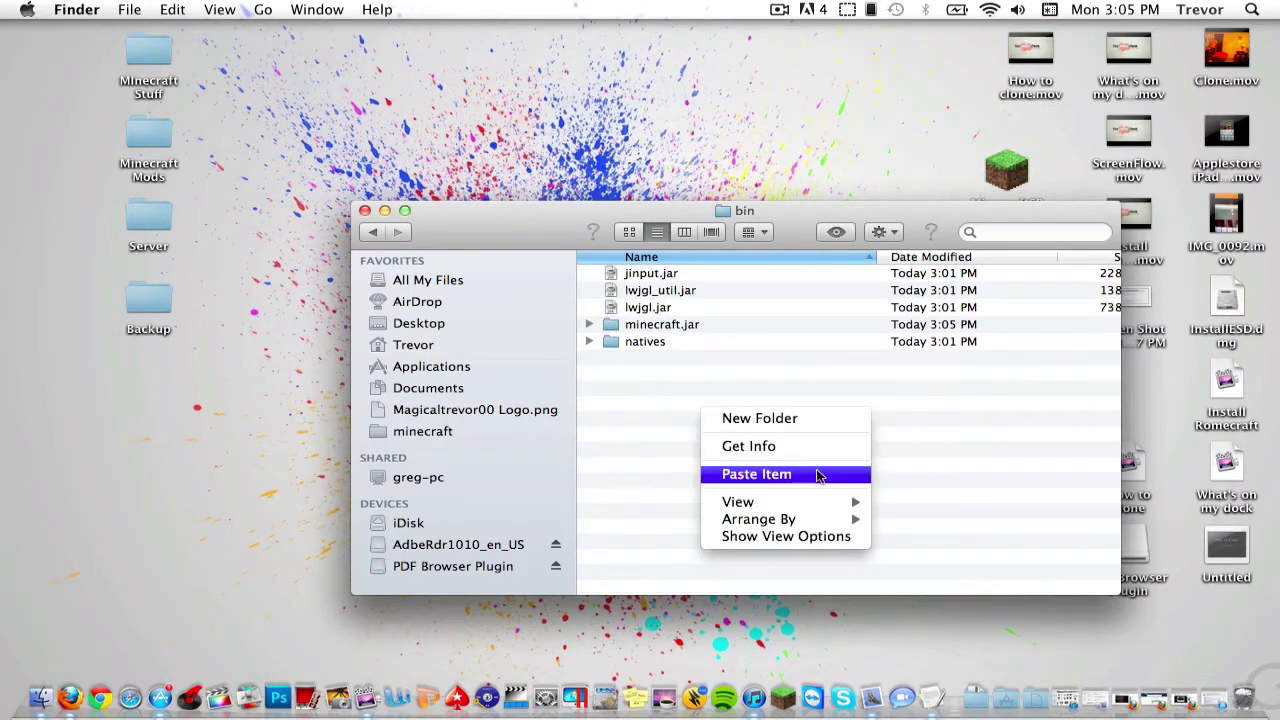
{"action": "left_click", "coordinate": [820, 474]}
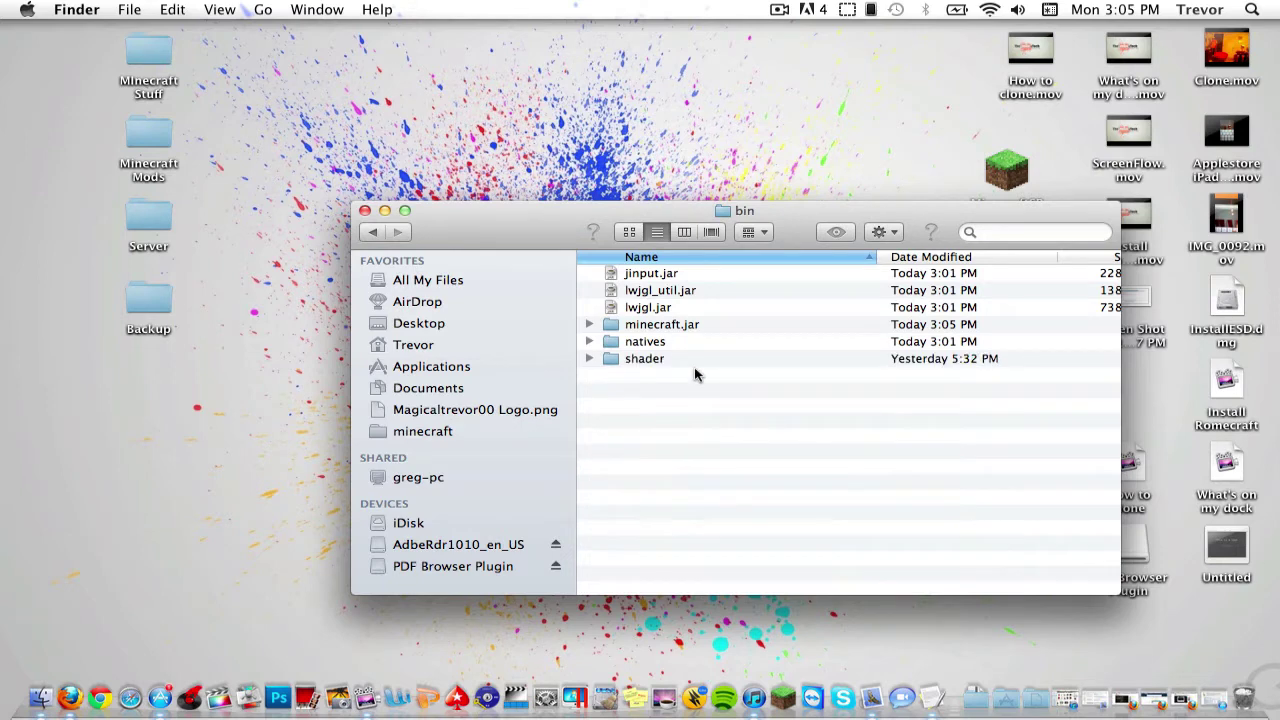
Close the bin window, start MinecraftSP, and play the first Singleplayer world.
{"action": "left_click", "coordinate": [365, 210]}
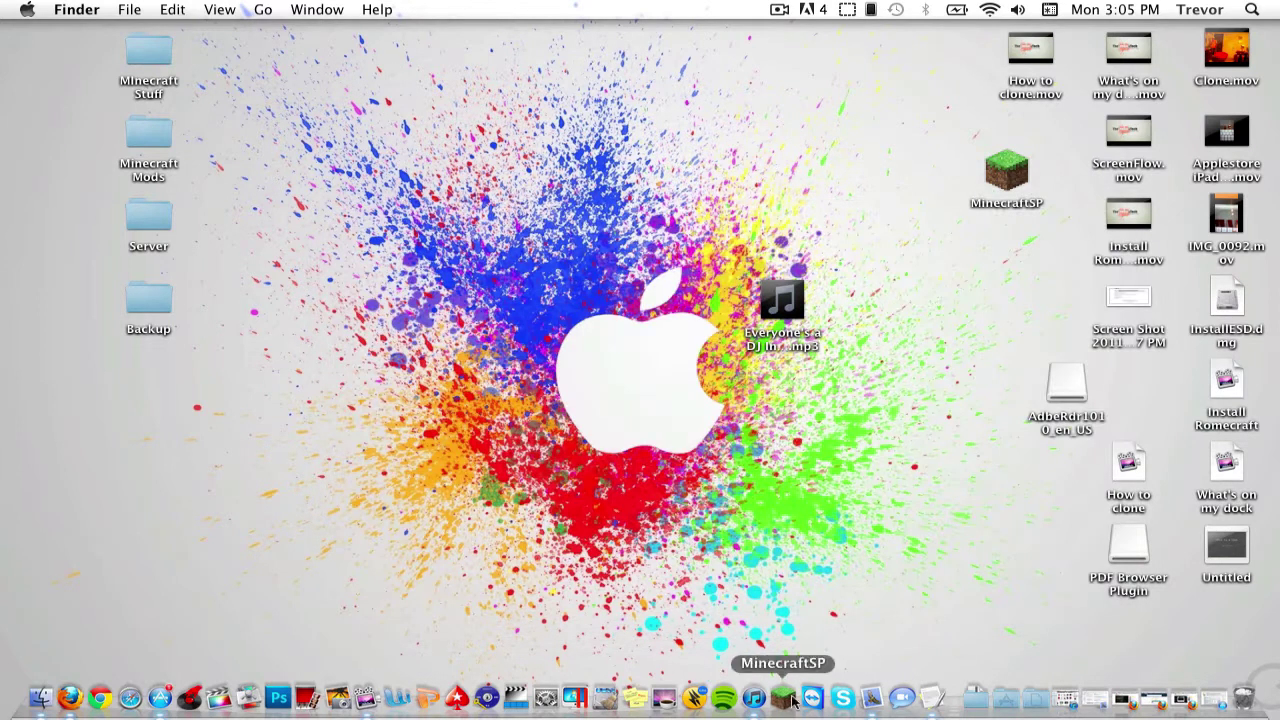
{"action": "left_click", "coordinate": [791, 699]}
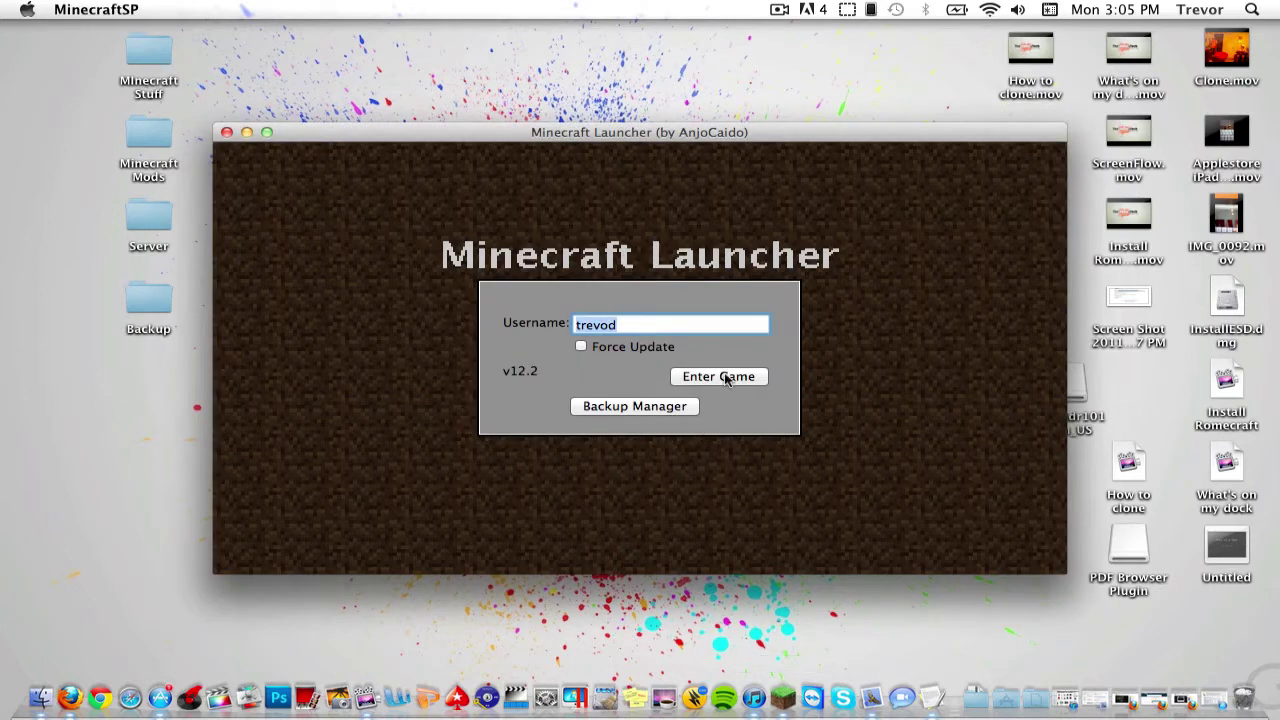
{"action": "left_click", "coordinate": [727, 378]}
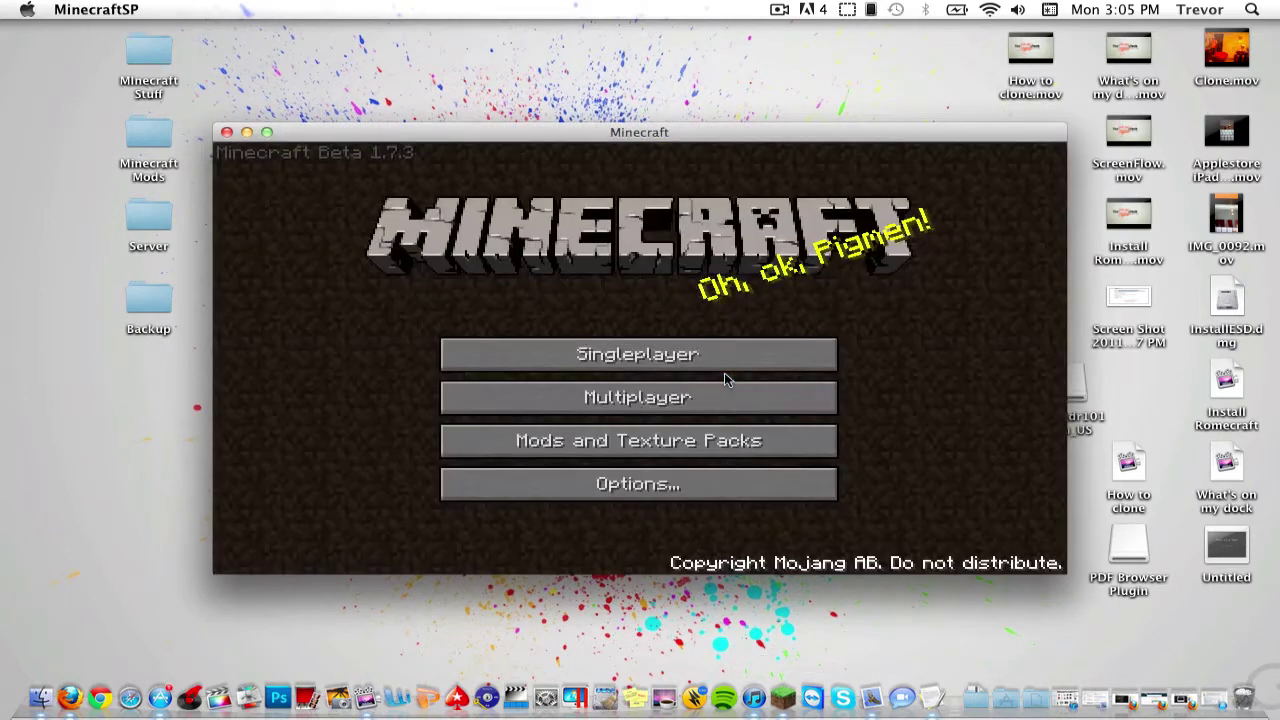
{"action": "left_click", "coordinate": [726, 370]}
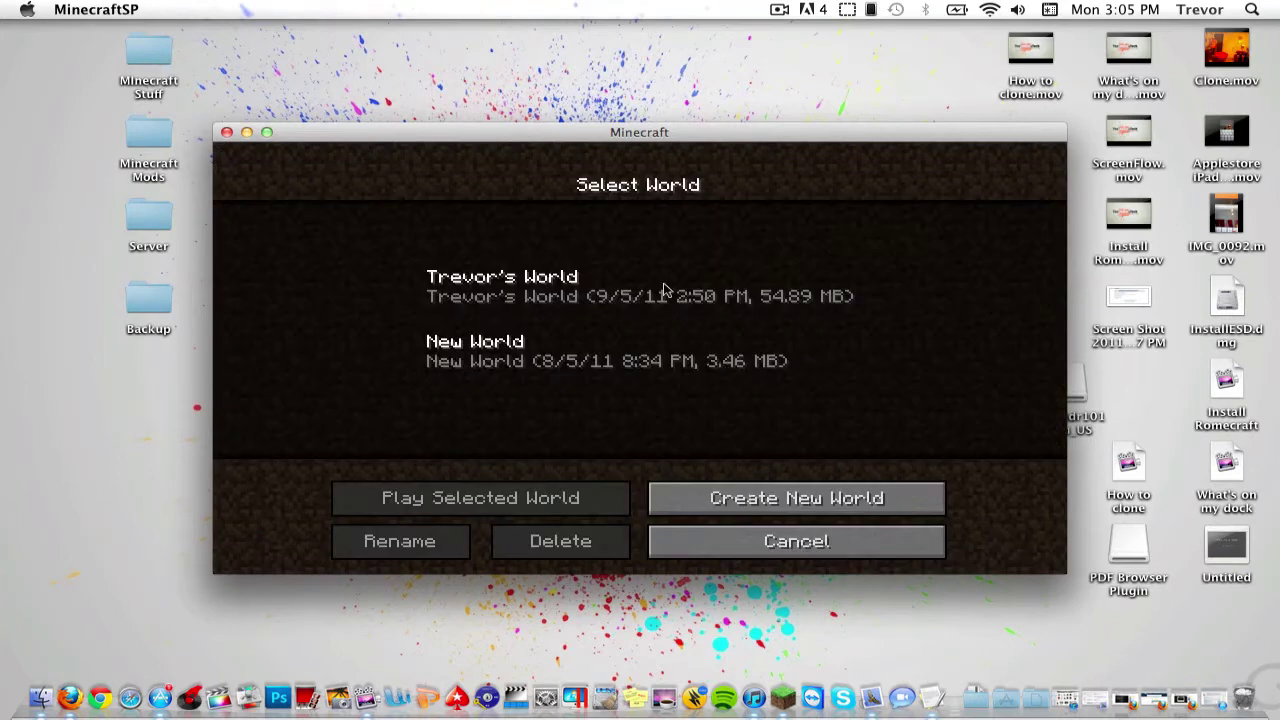
{"action": "left_click", "coordinate": [662, 284]}
{"action": "left_click", "coordinate": [566, 510]}
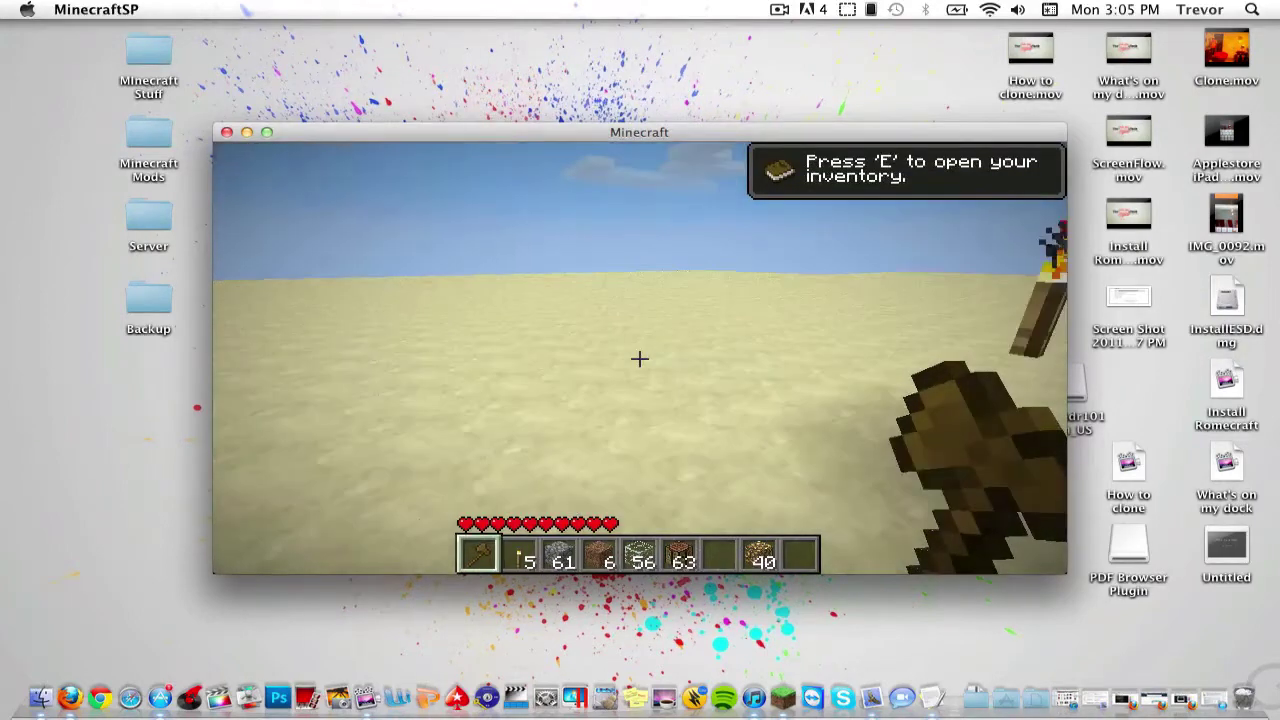
Look toward the water pool and walk forward with W until it fills the view.
{"action": "mouse_move", "coordinate": [640, 358]}
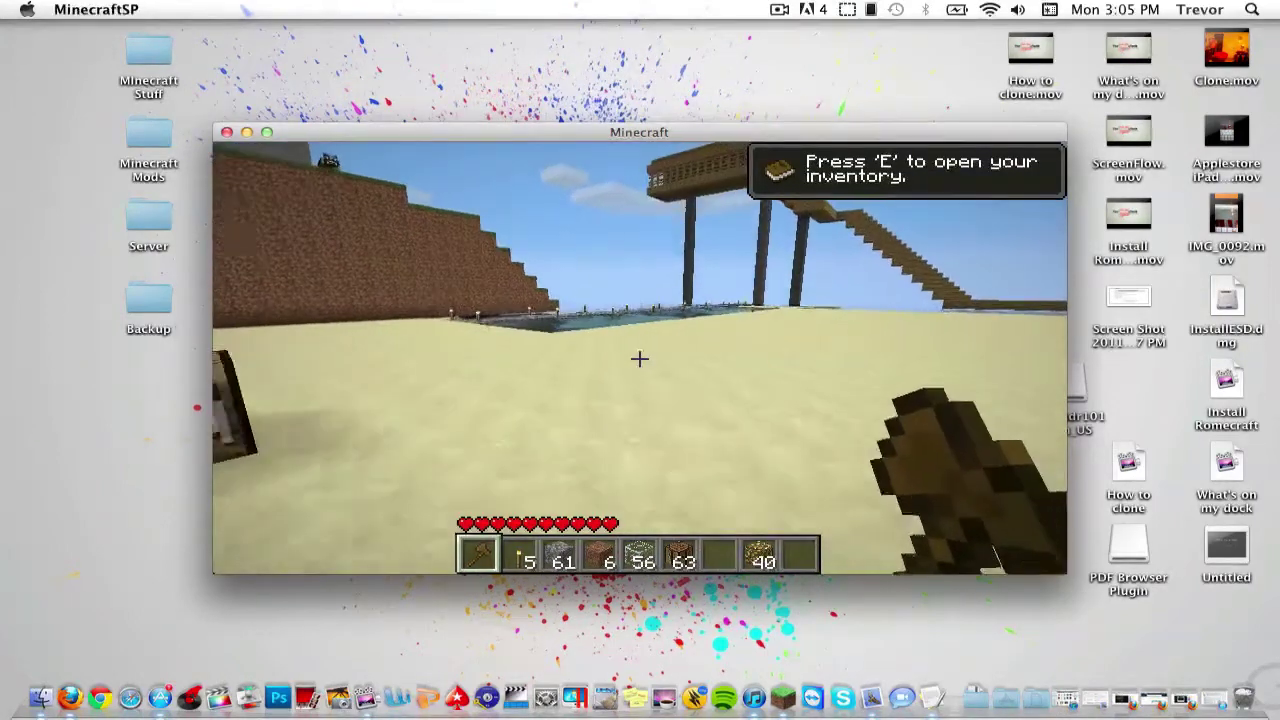
{"action": "key", "text": "w"}
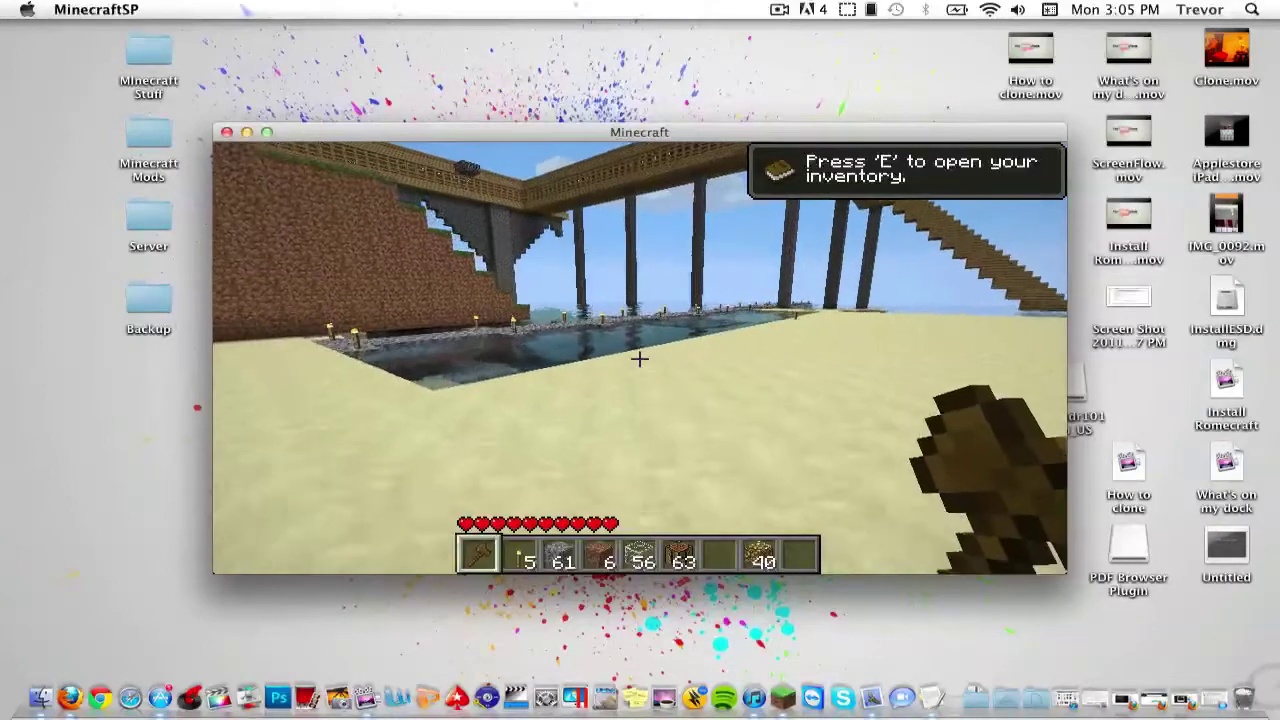